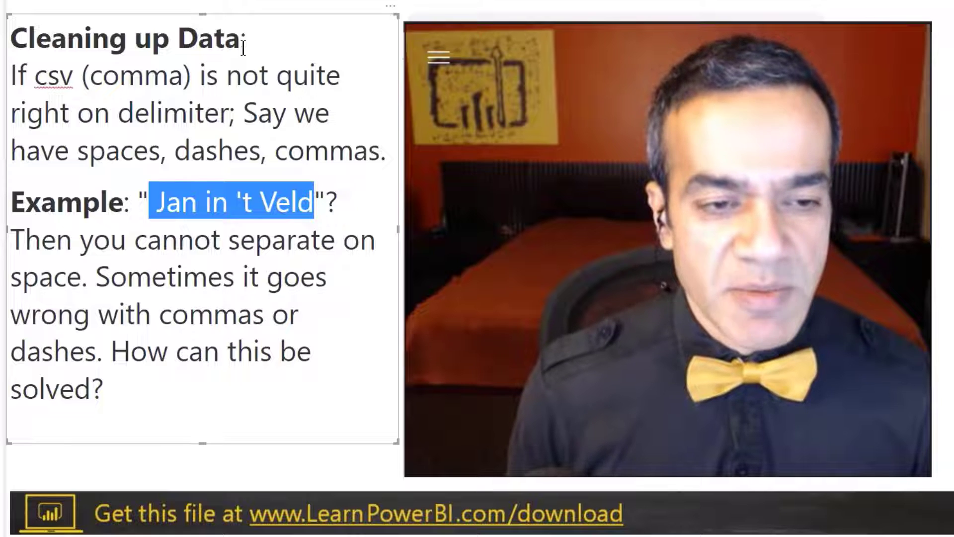
{"action": "key", "text": "Down"}
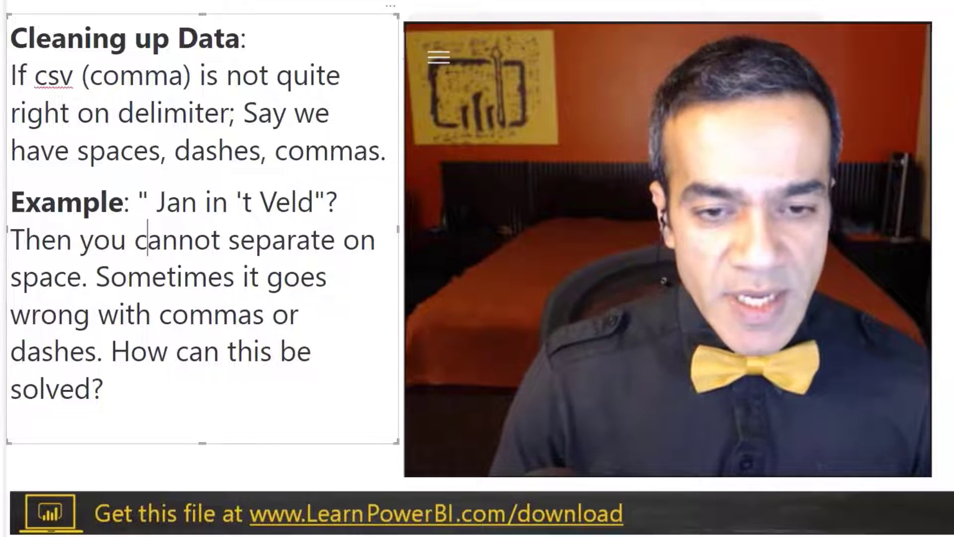
{"action": "key", "text": "Escape"}
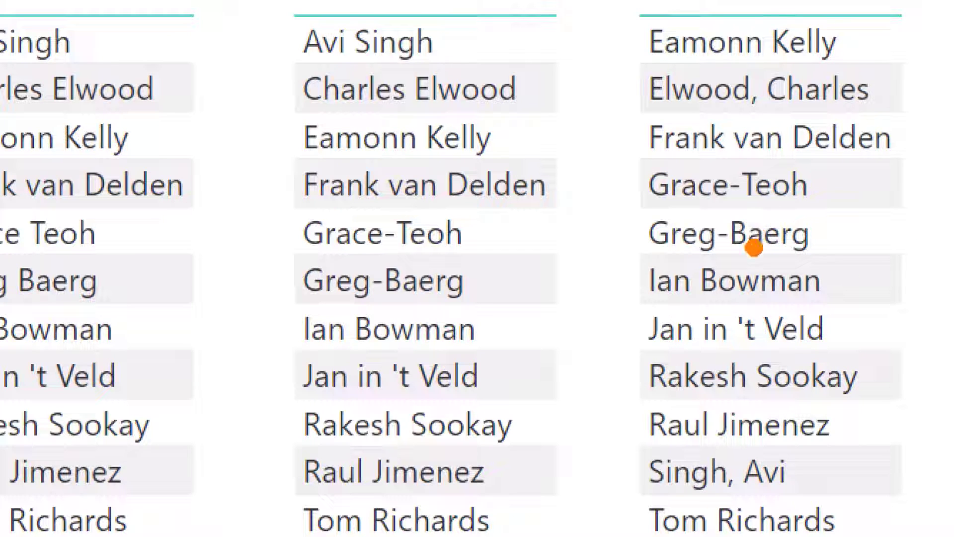
{"action": "left_click_drag", "start_coordinate": [688, 362], "coordinate": [821, 332]}
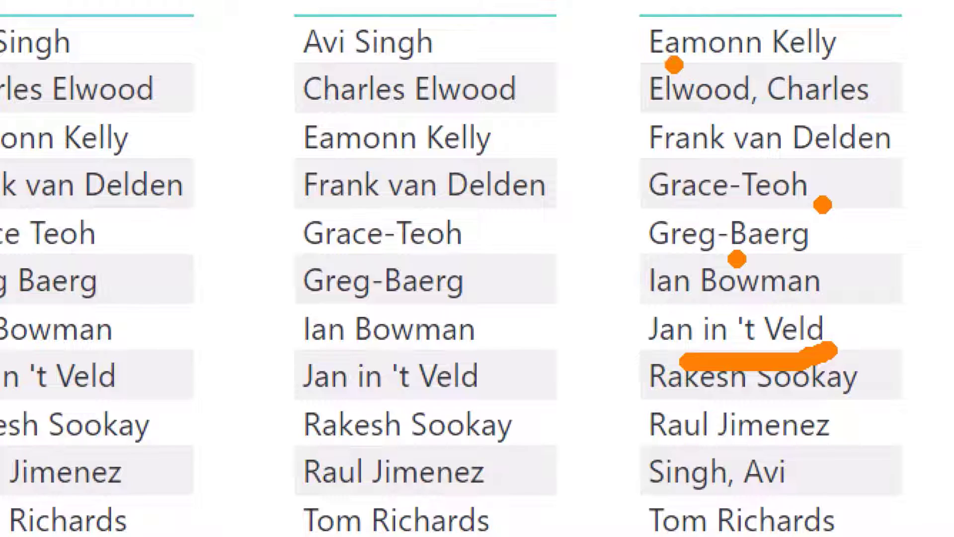
{"action": "mouse_move", "coordinate": [614, 105]}
{"action": "left_mouse_down"}
{"action": "mouse_move", "coordinate": [694, 126]}
{"action": "mouse_move", "coordinate": [871, 120]}
{"action": "left_mouse_up"}
{"action": "key", "text": "ctrl+z"}
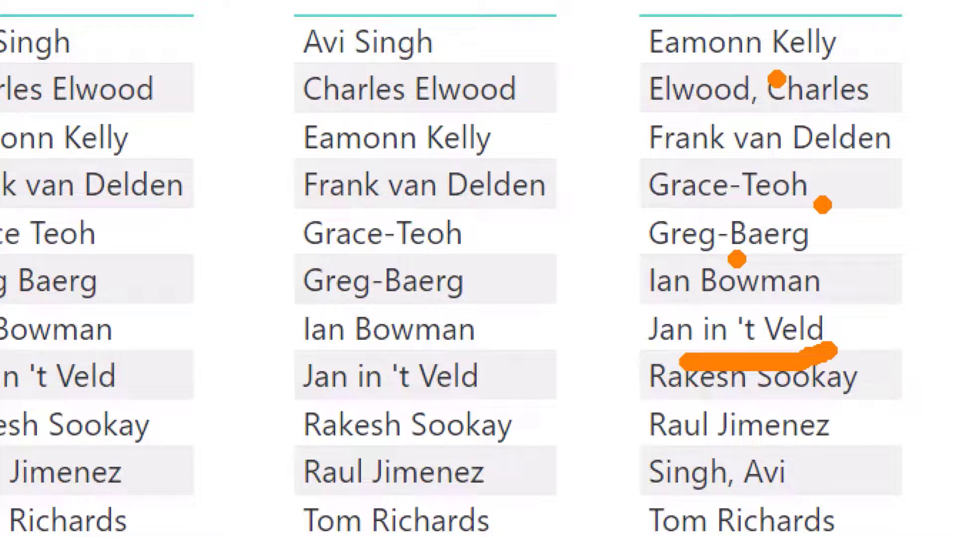
{"action": "left_click_drag", "start_coordinate": [765, 77], "coordinate": [767, 0]}
{"action": "key", "text": "Escape"}
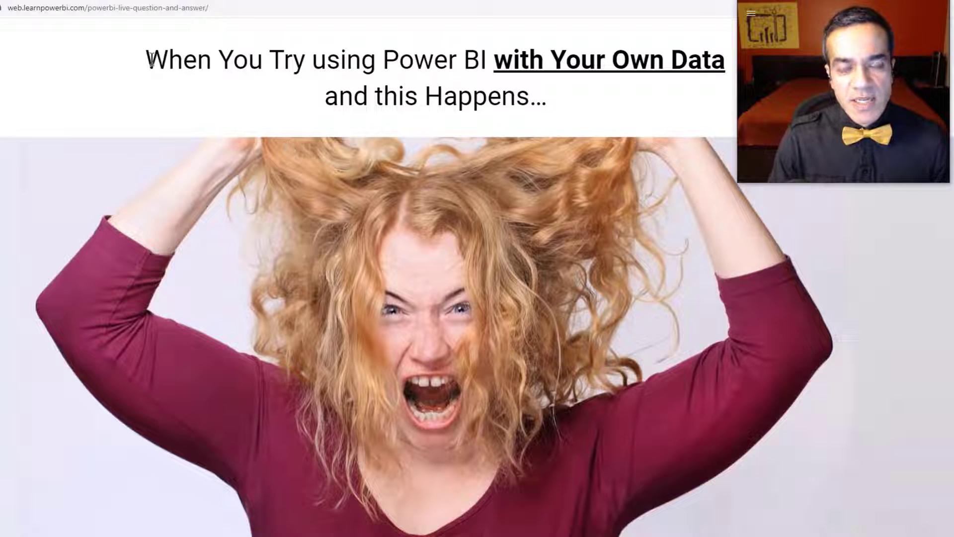
Read the Power BI live question-and-answer page and the article on how to ask good Power BI questions.
{"action": "left_click_drag", "start_coordinate": [150, 60], "coordinate": [492, 82]}
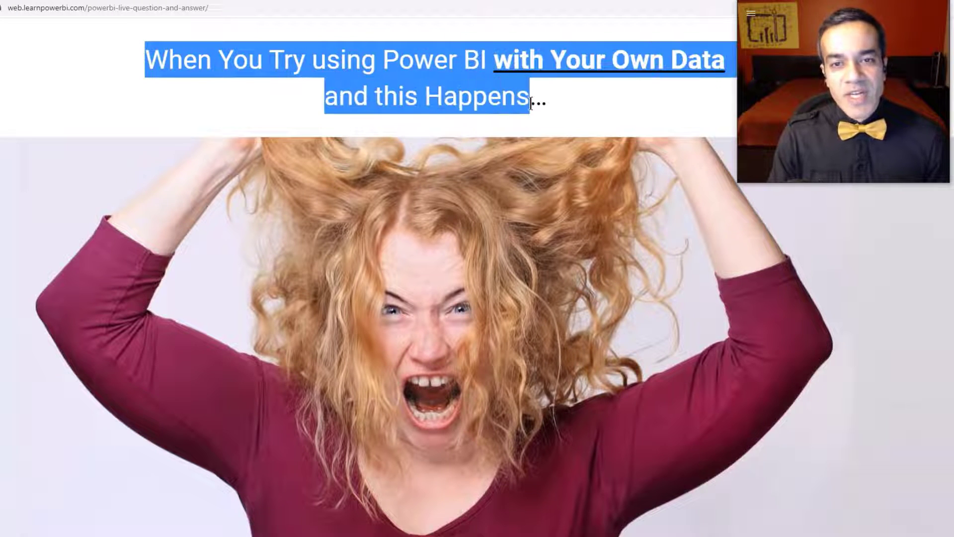
{"action": "left_click", "coordinate": [510, 122]}
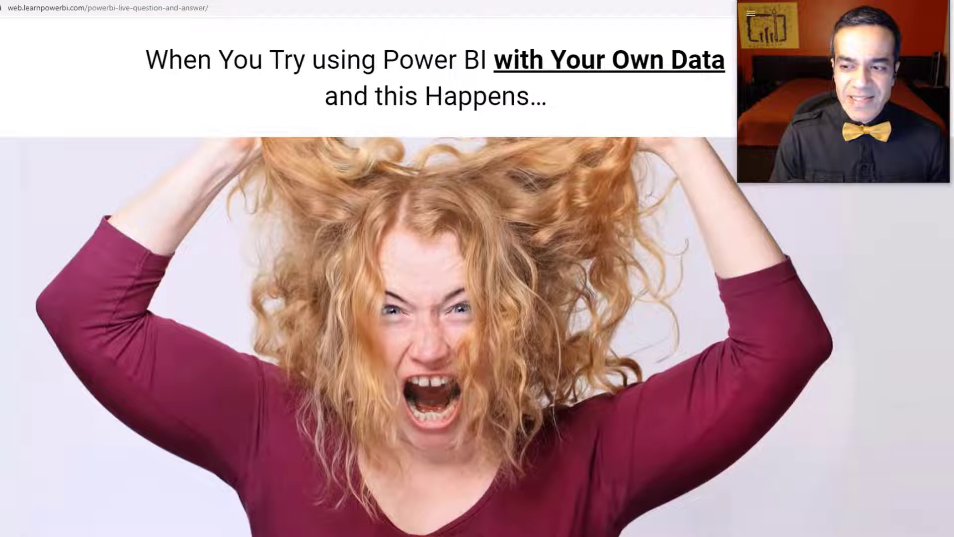
{"action": "scroll", "coordinate": [367, 298], "scroll_direction": "down", "scroll_amount": 8}
{"action": "left_click_drag", "start_coordinate": [184, 107], "coordinate": [235, 137]}
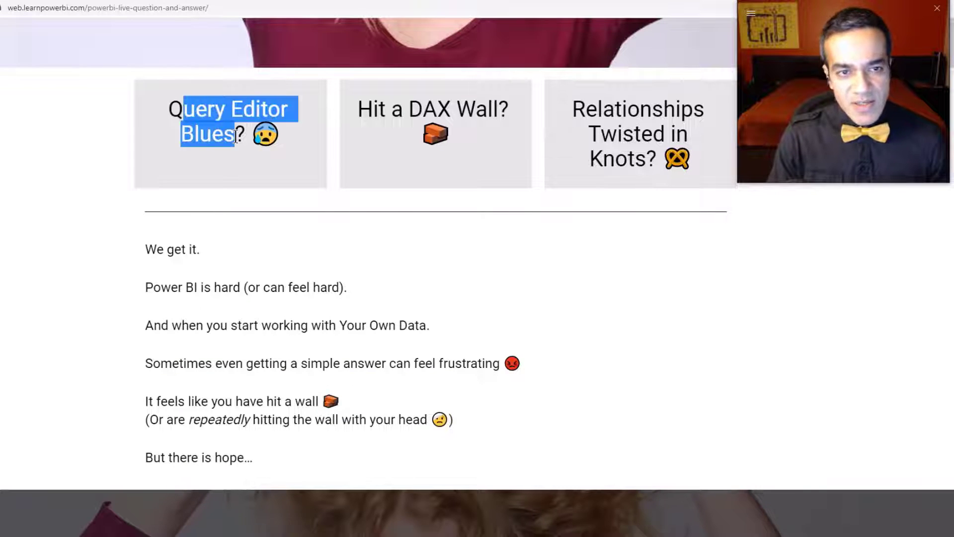
{"action": "left_click_drag", "start_coordinate": [403, 113], "coordinate": [628, 149]}
{"action": "left_click_drag", "start_coordinate": [625, 113], "coordinate": [656, 192]}
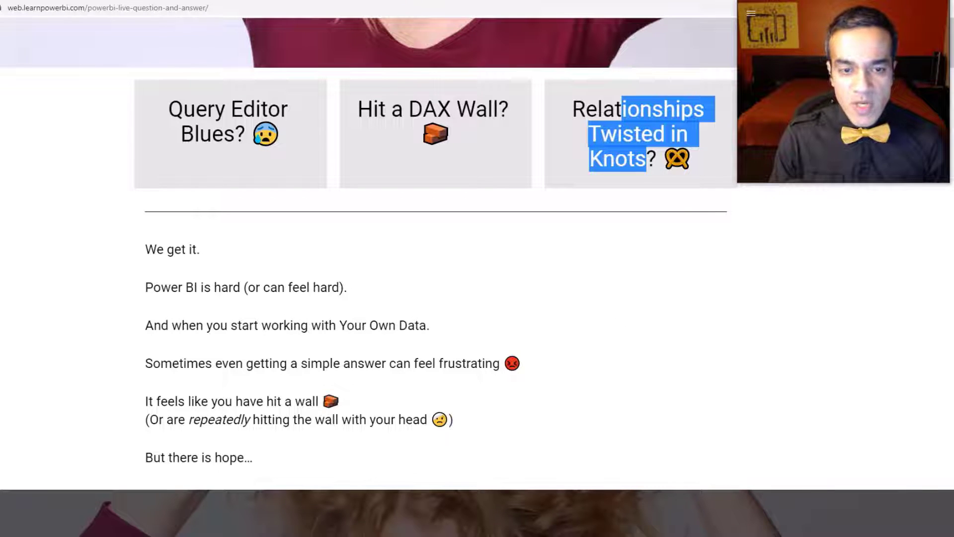
{"action": "scroll", "coordinate": [477, 276], "scroll_direction": "down", "scroll_amount": 1}
{"action": "scroll", "coordinate": [477, 276], "scroll_direction": "up", "scroll_amount": 2}
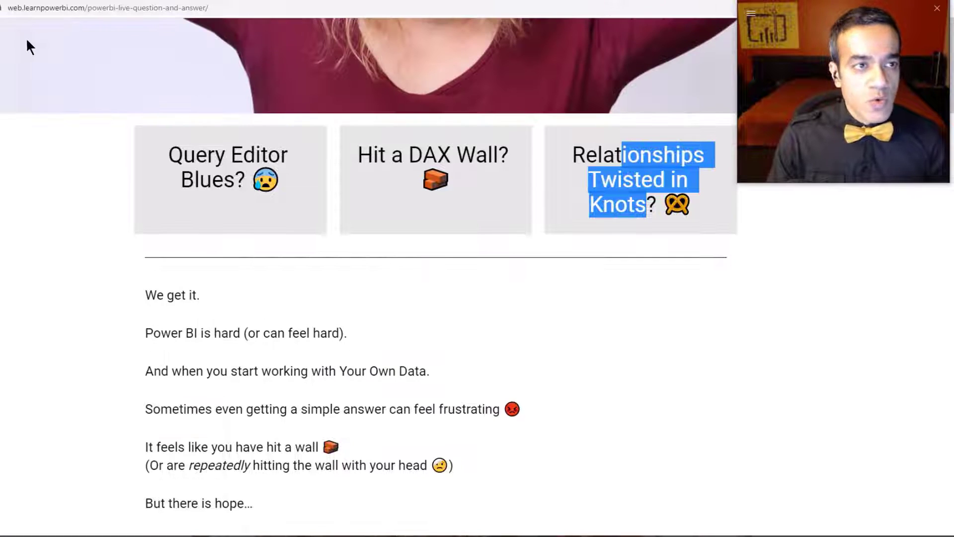
{"action": "key", "text": "ctrl+Tab"}
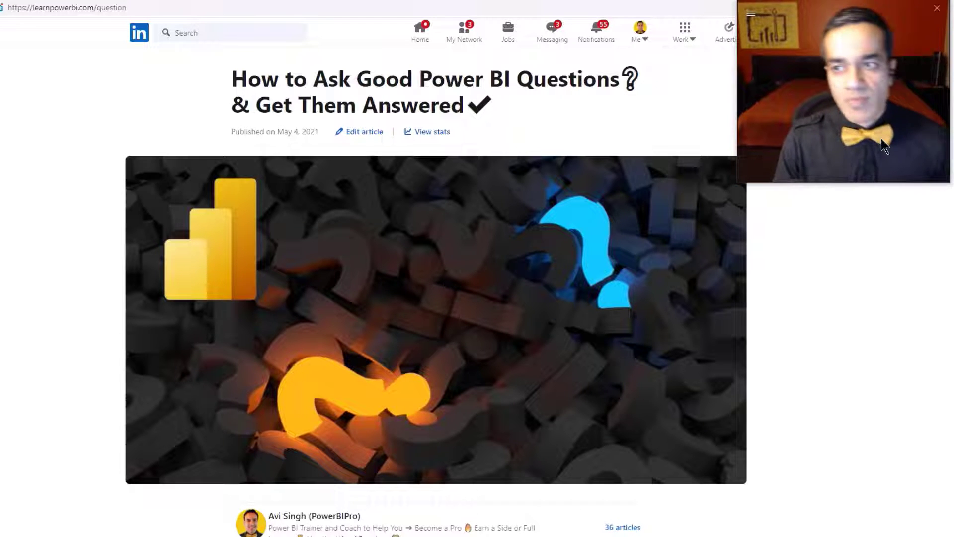
{"action": "scroll", "coordinate": [482, 277], "scroll_direction": "down", "scroll_amount": 9}
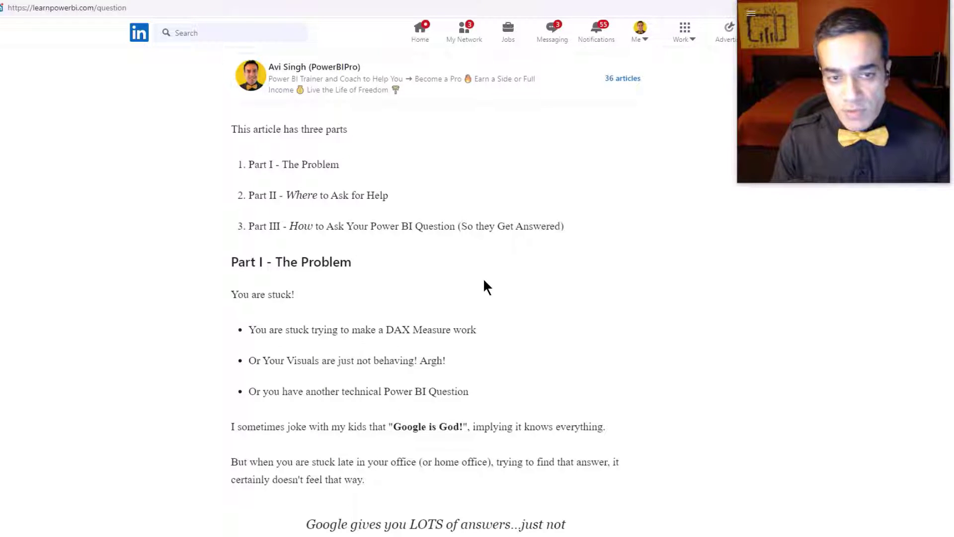
Switch to Power BI Desktop and open the report's queries in the Power Query Editor at Names1_BEGIN.
{"action": "left_click", "coordinate": [116, 5]}
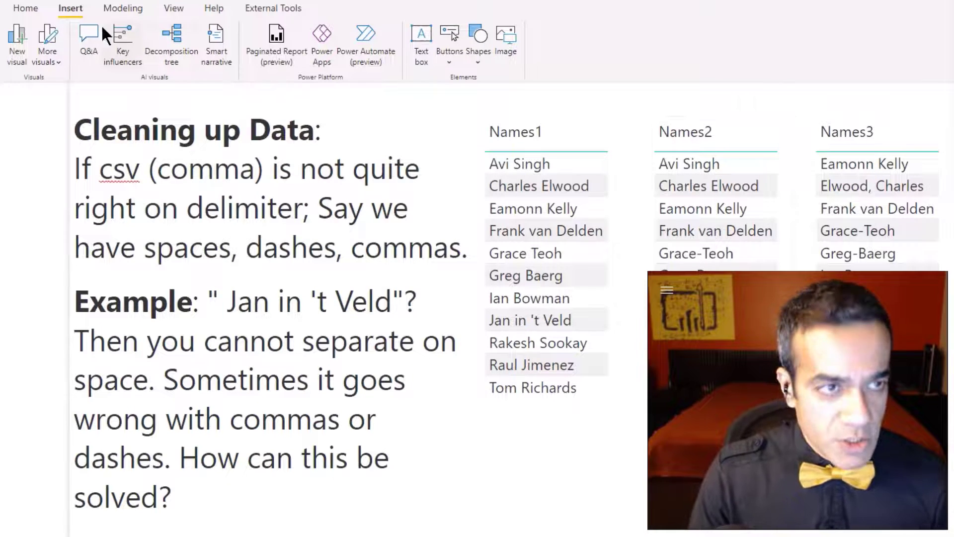
{"action": "left_click", "coordinate": [35, 12]}
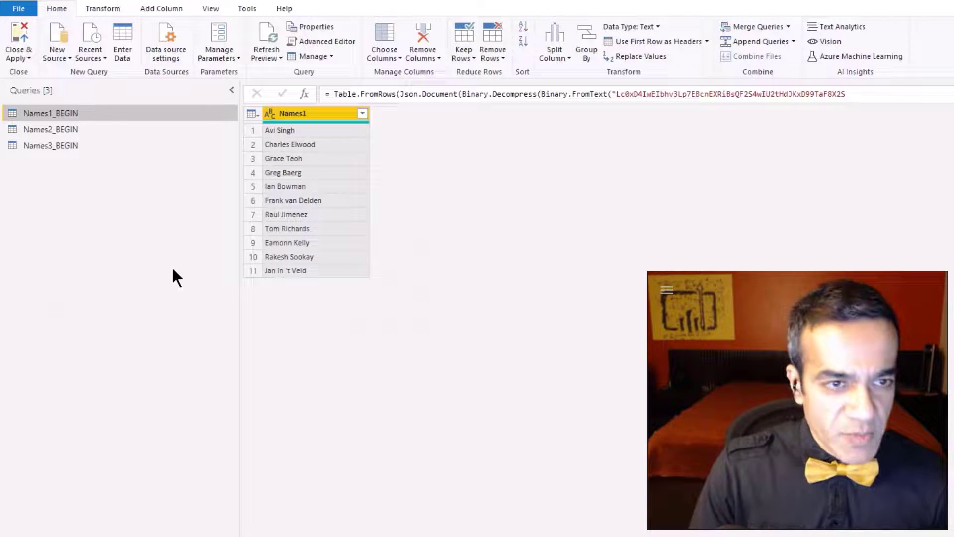
{"action": "left_click", "coordinate": [771, 285]}
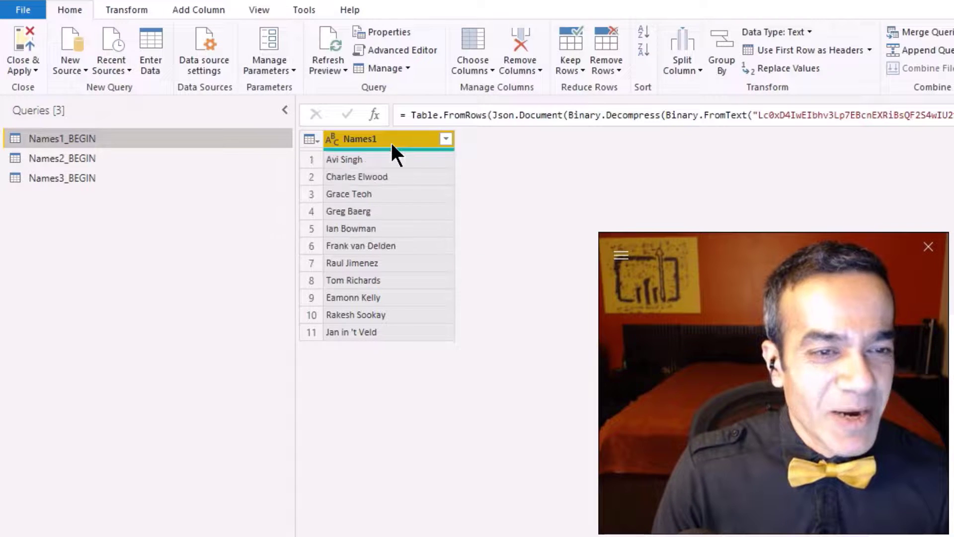
Split the Names1 column by the Space delimiter at each occurrence of the delimiter.
{"action": "left_click", "coordinate": [133, 9]}
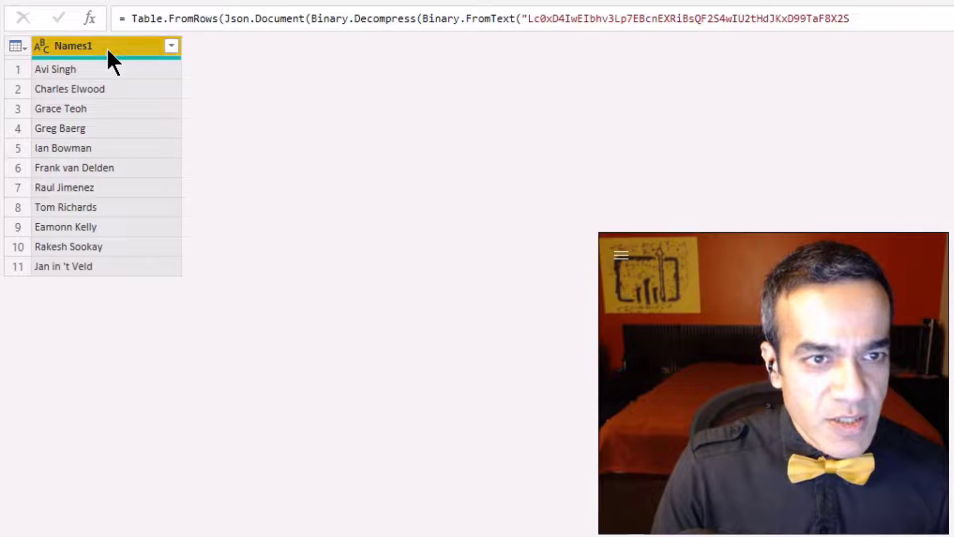
{"action": "right_click", "coordinate": [388, 141]}
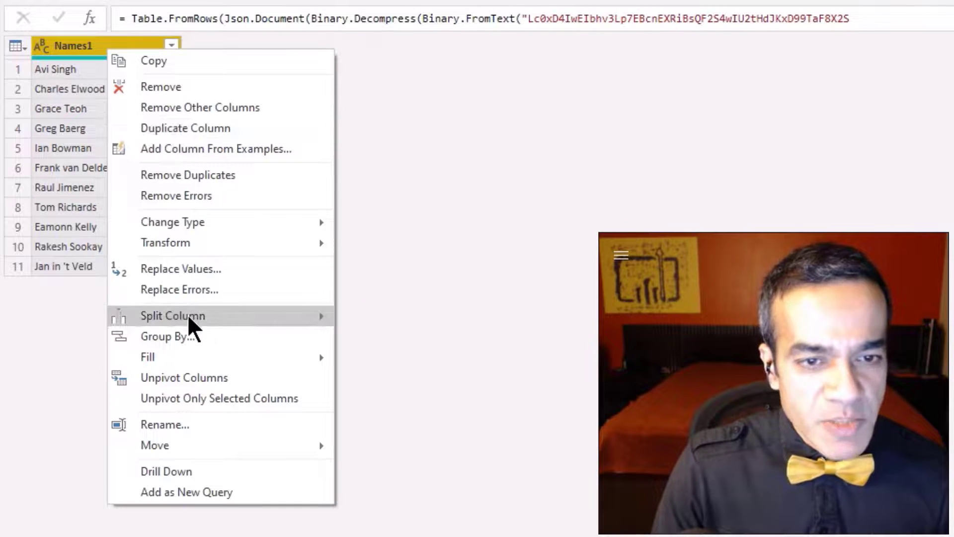
{"action": "mouse_move", "coordinate": [187, 314]}
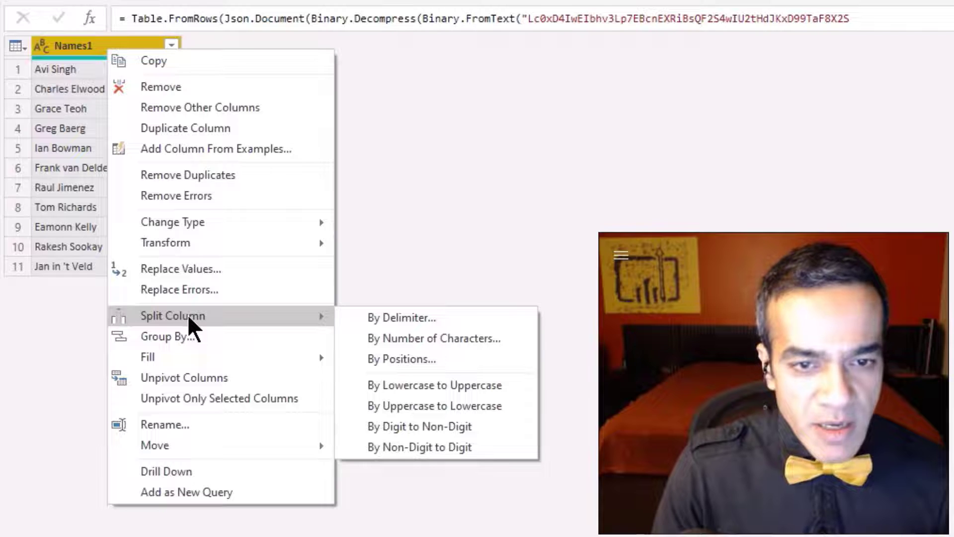
{"action": "left_click", "coordinate": [386, 319]}
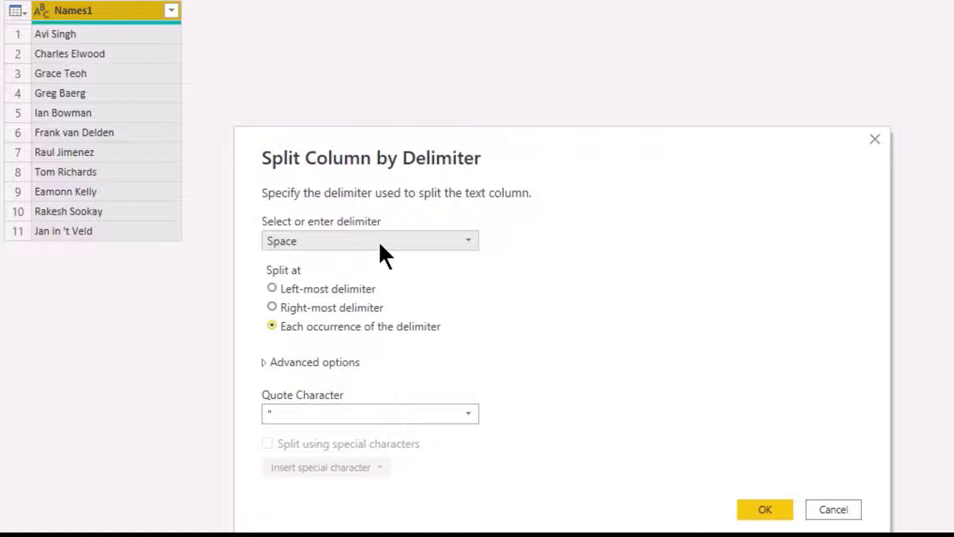
{"action": "left_click", "coordinate": [750, 507]}
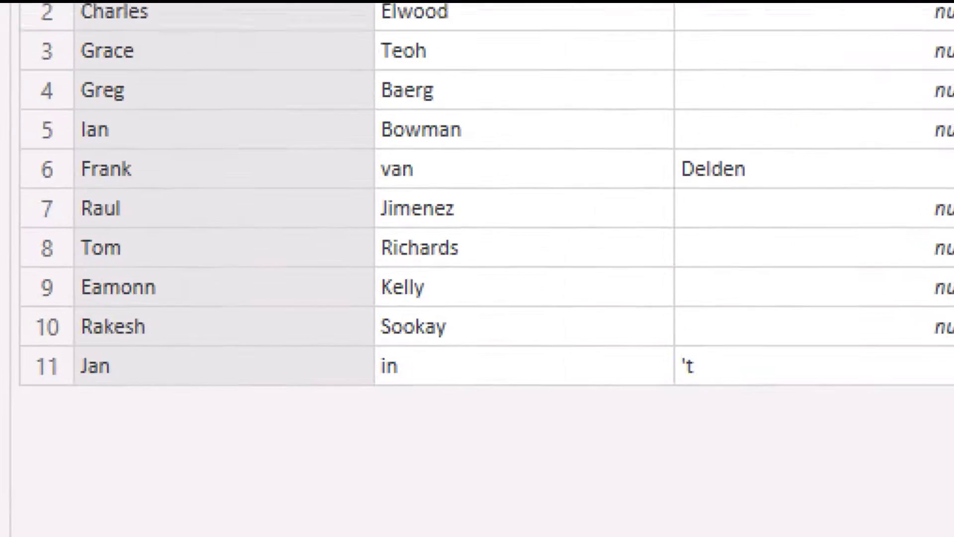
Remove the column type change and the Split Column by Delimiter step from the Names1_BEGIN query.
{"action": "left_click", "coordinate": [22, 96]}
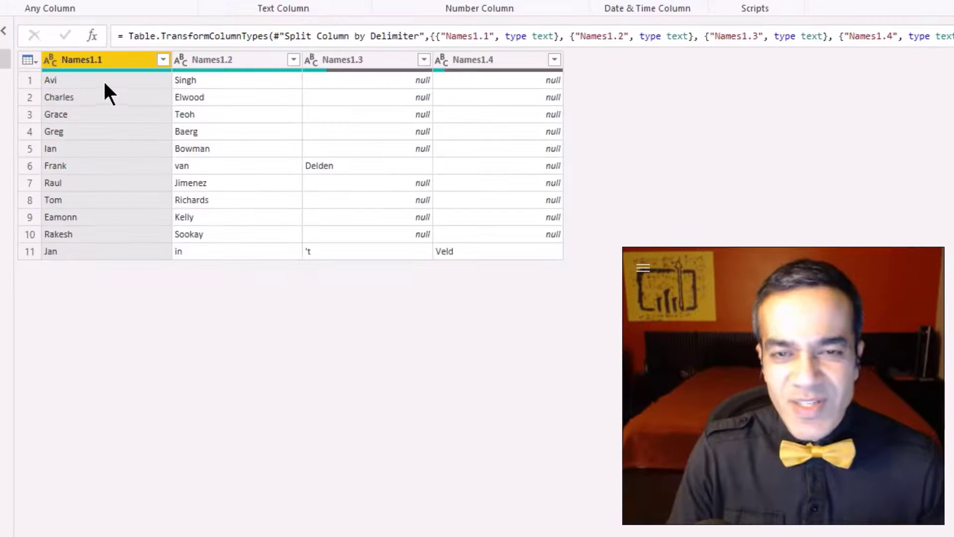
{"action": "left_click", "coordinate": [838, 177]}
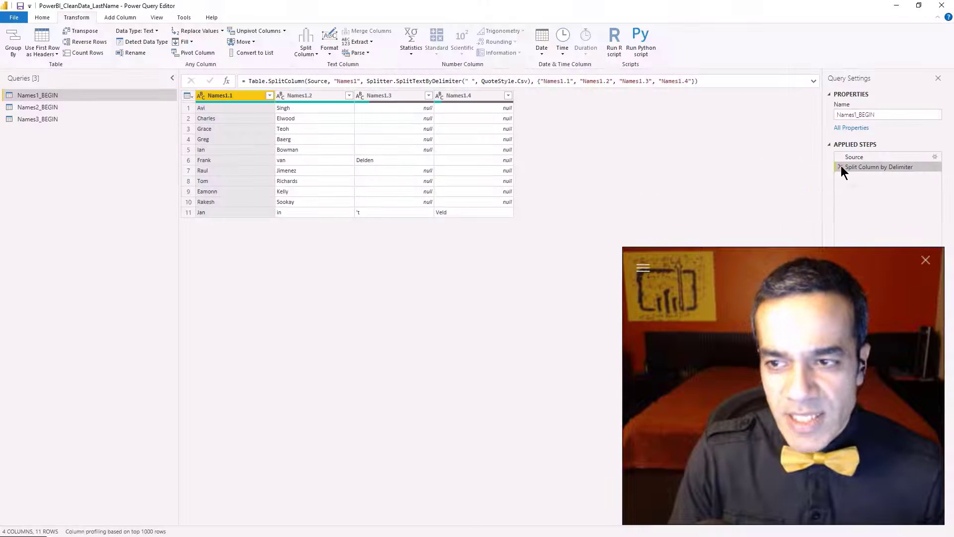
{"action": "left_click", "coordinate": [839, 166]}
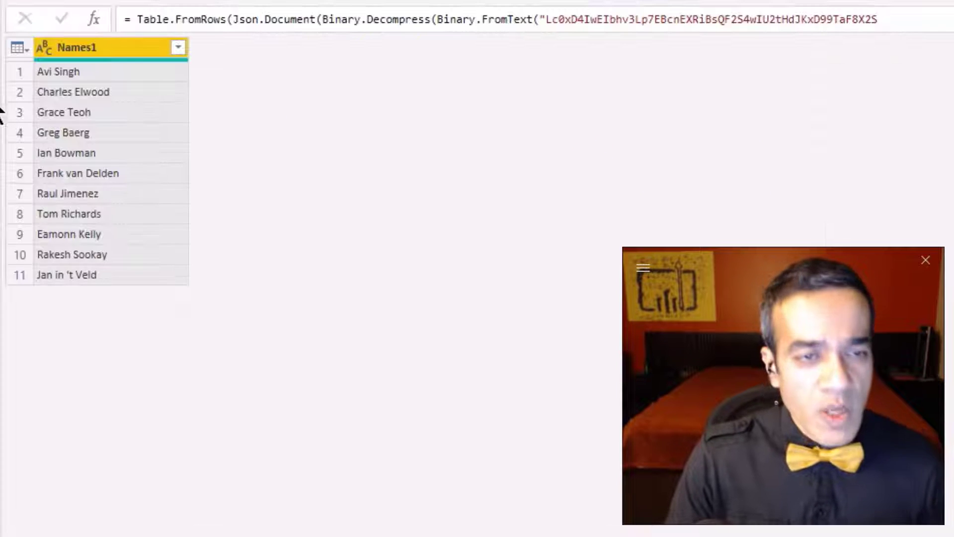
Split the Names1 column by the Space delimiter at the right-most delimiter only.
{"action": "right_click", "coordinate": [135, 54]}
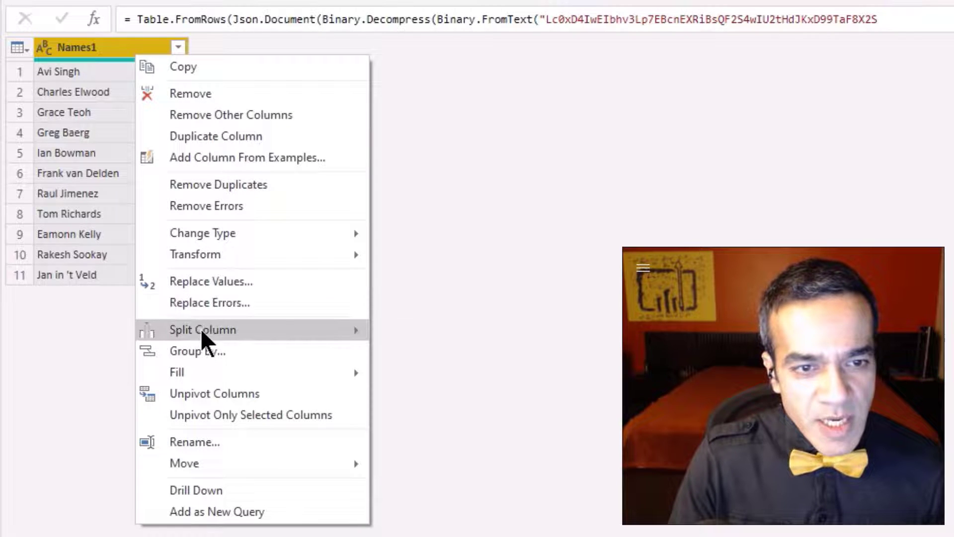
{"action": "mouse_move", "coordinate": [331, 329]}
{"action": "left_click", "coordinate": [406, 330]}
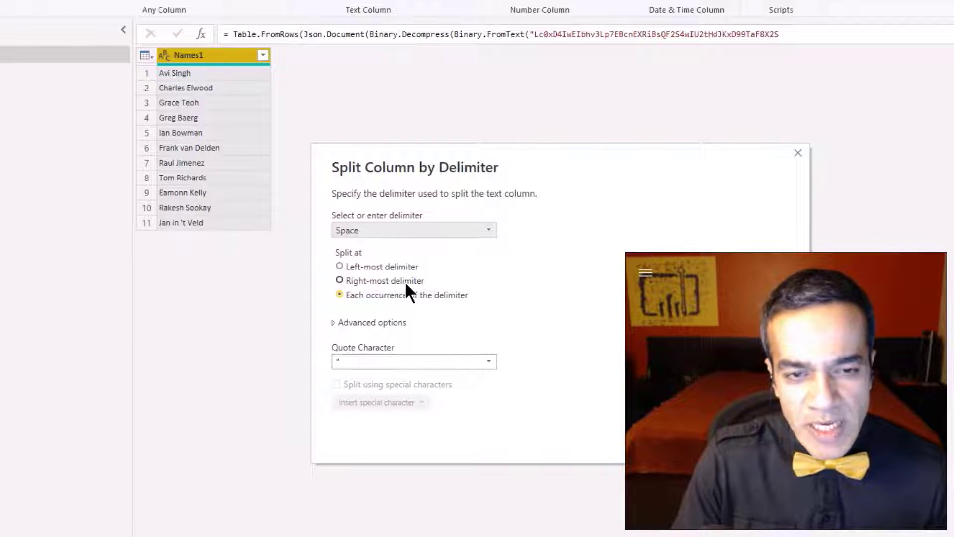
{"action": "left_click", "coordinate": [405, 281]}
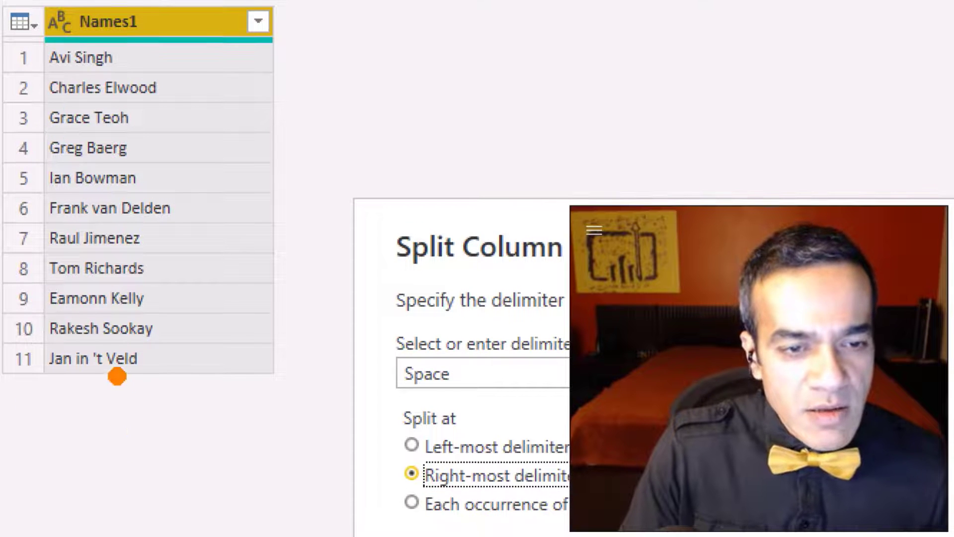
{"action": "left_click_drag", "start_coordinate": [108, 373], "coordinate": [120, 459]}
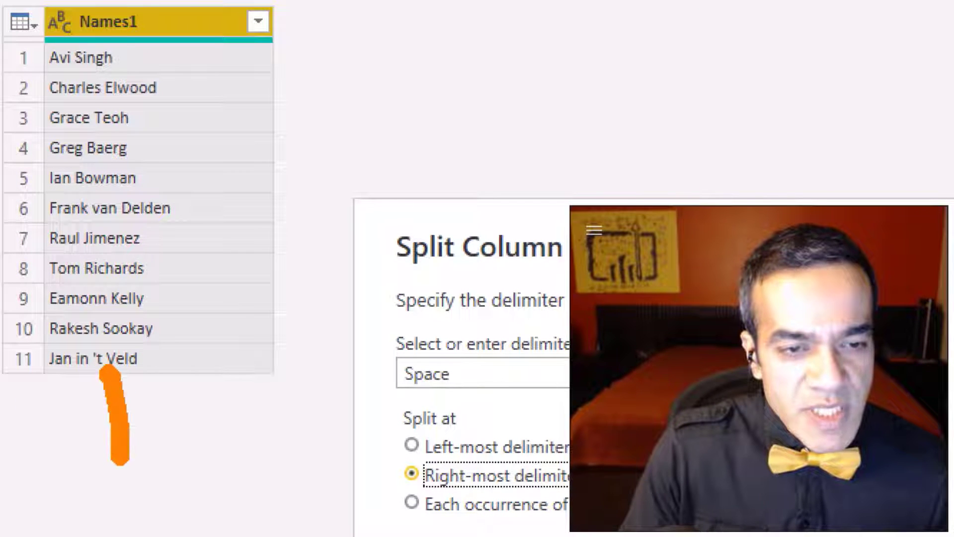
{"action": "mouse_move", "coordinate": [115, 227]}
{"action": "left_mouse_down"}
{"action": "mouse_move", "coordinate": [133, 251]}
{"action": "mouse_move", "coordinate": [158, 392]}
{"action": "left_mouse_up"}
{"action": "left_click_drag", "start_coordinate": [86, 163], "coordinate": [140, 325]}
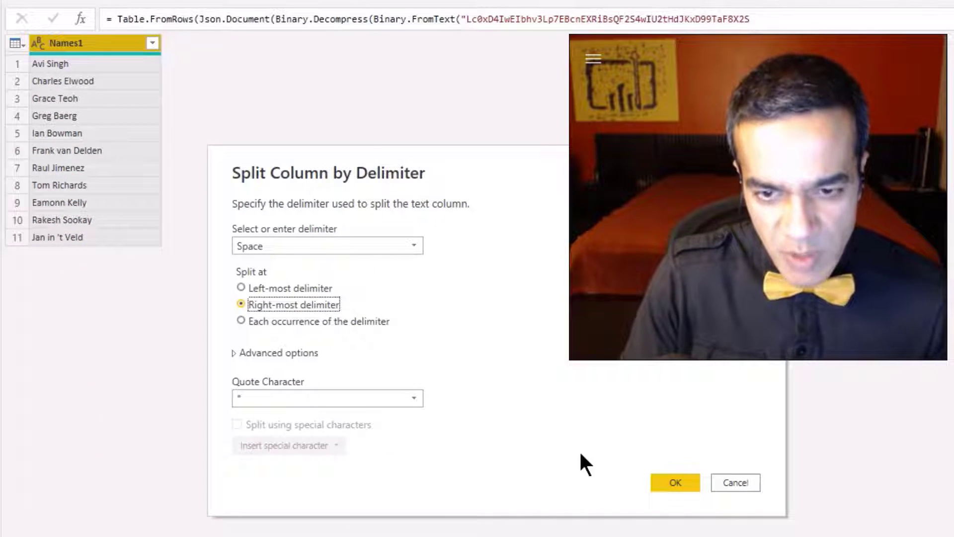
{"action": "left_click", "coordinate": [674, 480]}
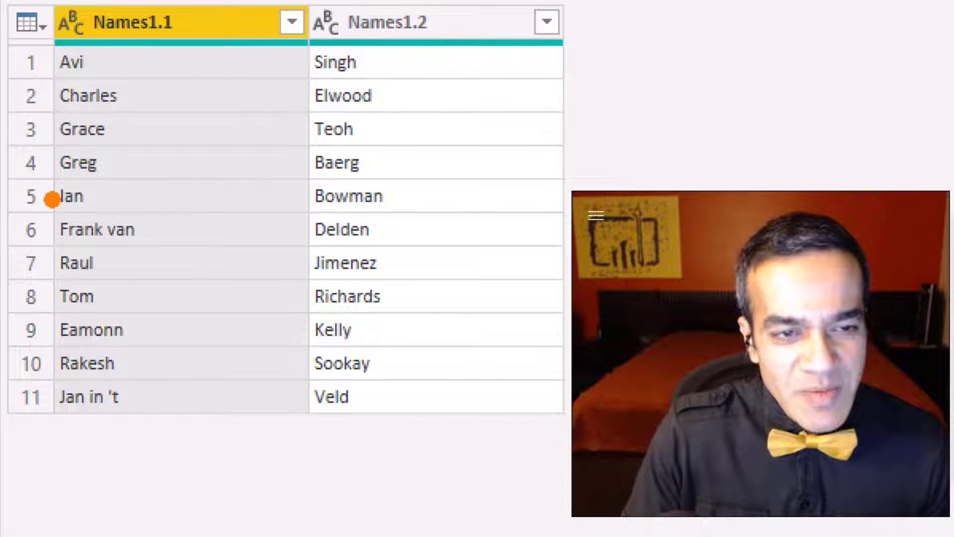
{"action": "left_click_drag", "start_coordinate": [21, 365], "coordinate": [156, 418]}
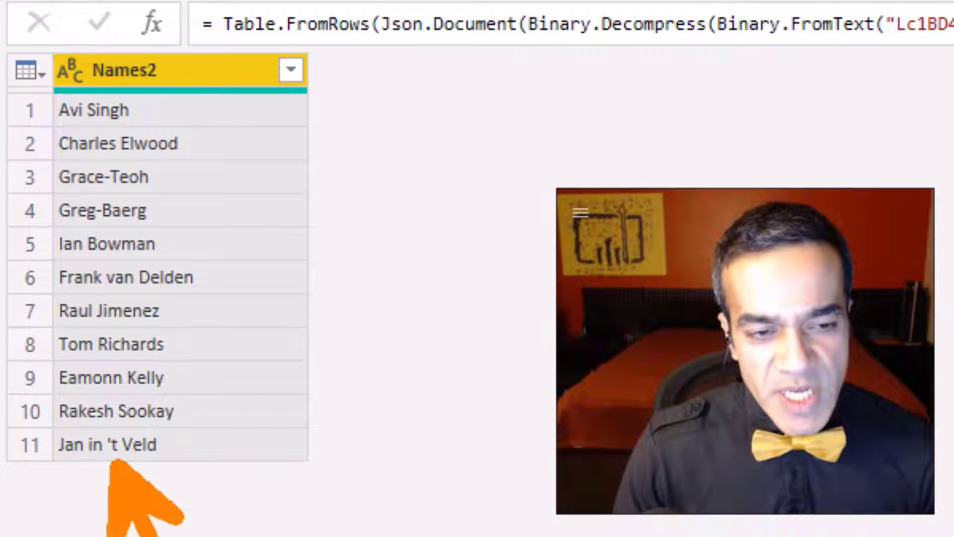
{"action": "mouse_move", "coordinate": [208, 272]}
{"action": "left_mouse_down"}
{"action": "mouse_move", "coordinate": [317, 268]}
{"action": "mouse_move", "coordinate": [437, 236]}
{"action": "left_mouse_up"}
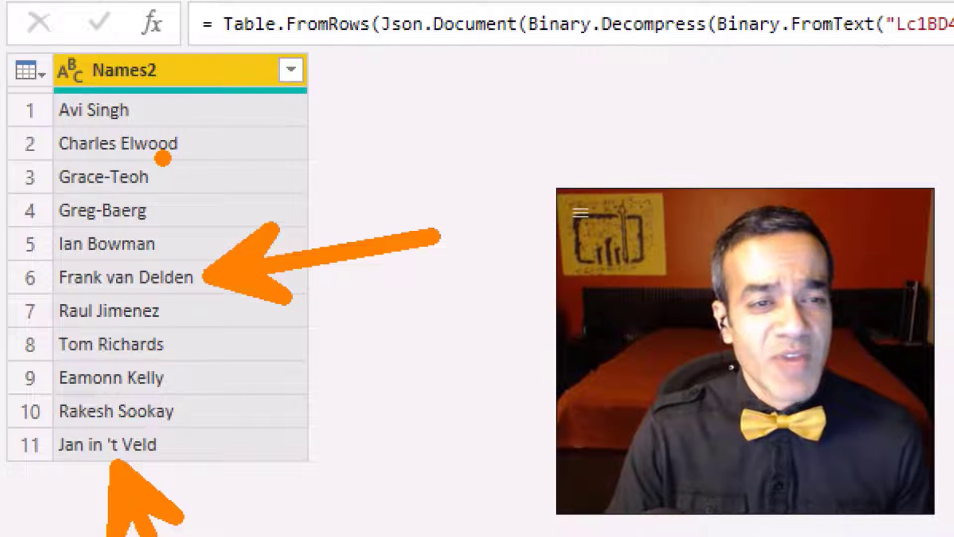
{"action": "left_click_drag", "start_coordinate": [163, 165], "coordinate": [267, 143]}
{"action": "left_click_drag", "start_coordinate": [166, 206], "coordinate": [312, 193]}
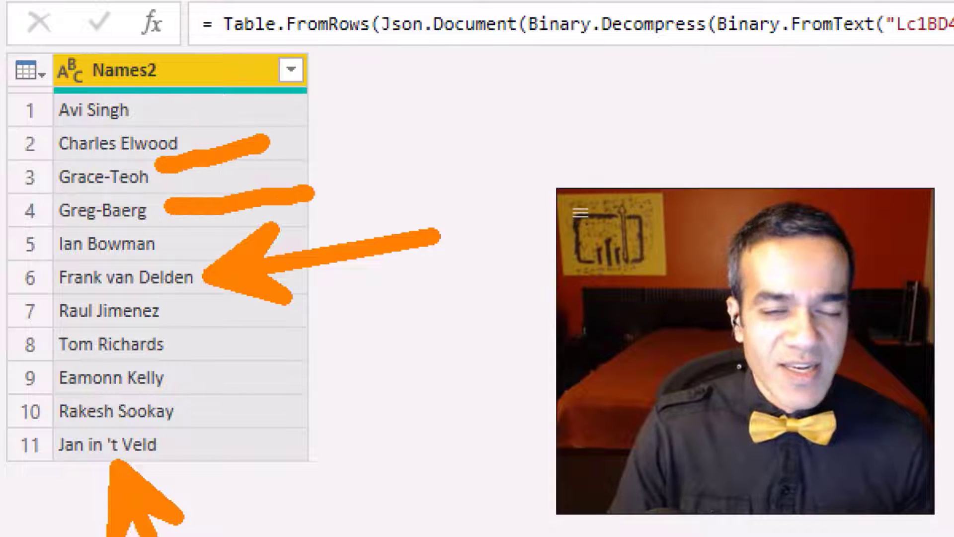
{"action": "key", "text": "Escape"}
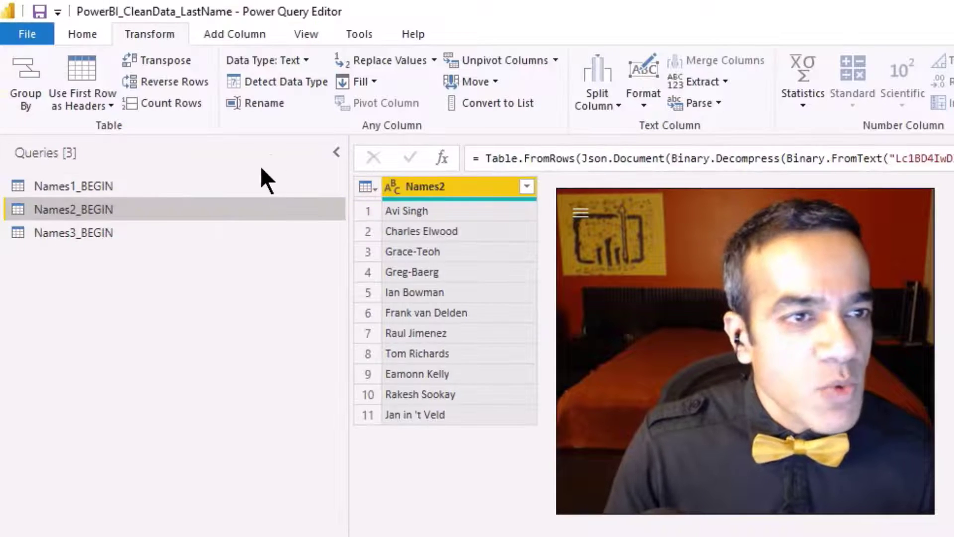
Duplicate the Names2 column in the Names2_BEGIN query.
{"action": "left_click", "coordinate": [235, 34]}
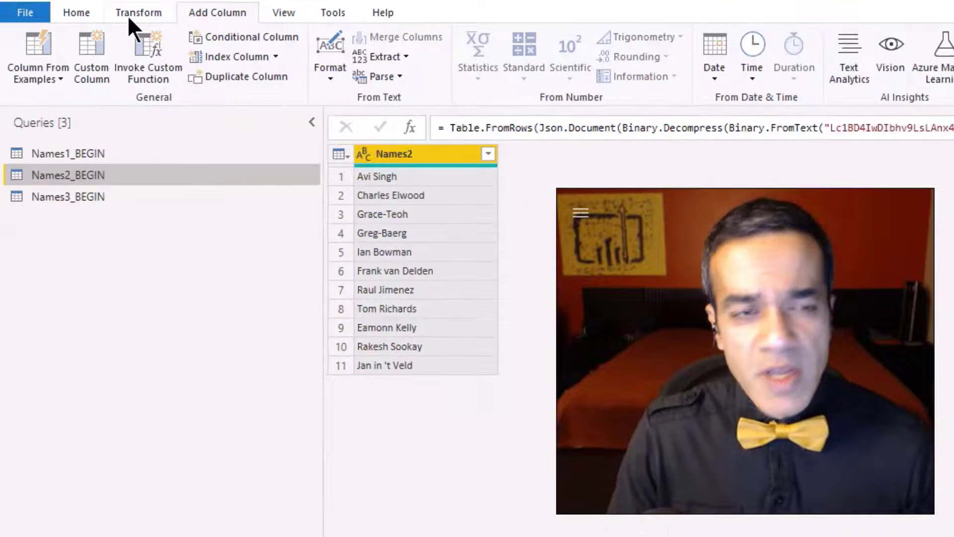
{"action": "left_click", "coordinate": [240, 79]}
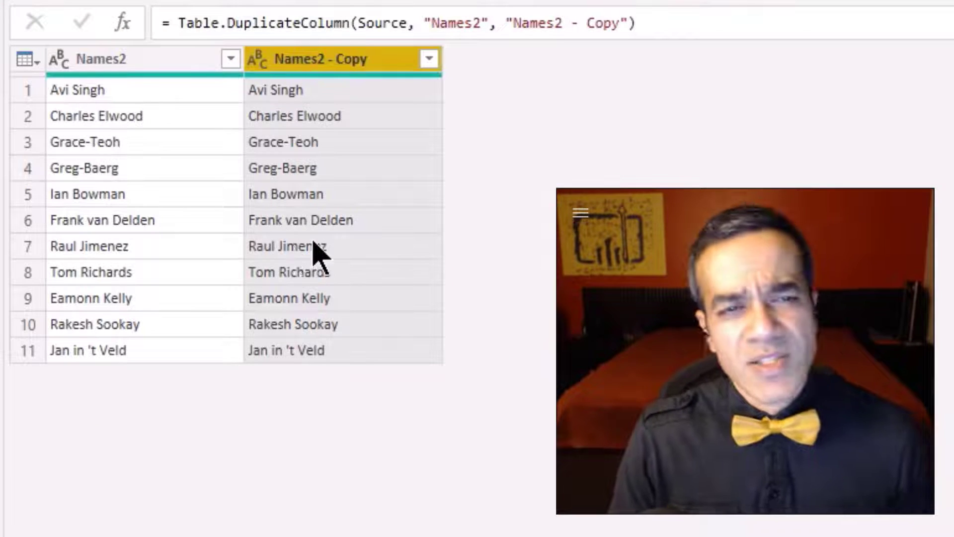
Rename the Names2 column to Names2A.
{"action": "double_click", "coordinate": [157, 67]}
{"action": "left_click", "coordinate": [204, 65]}
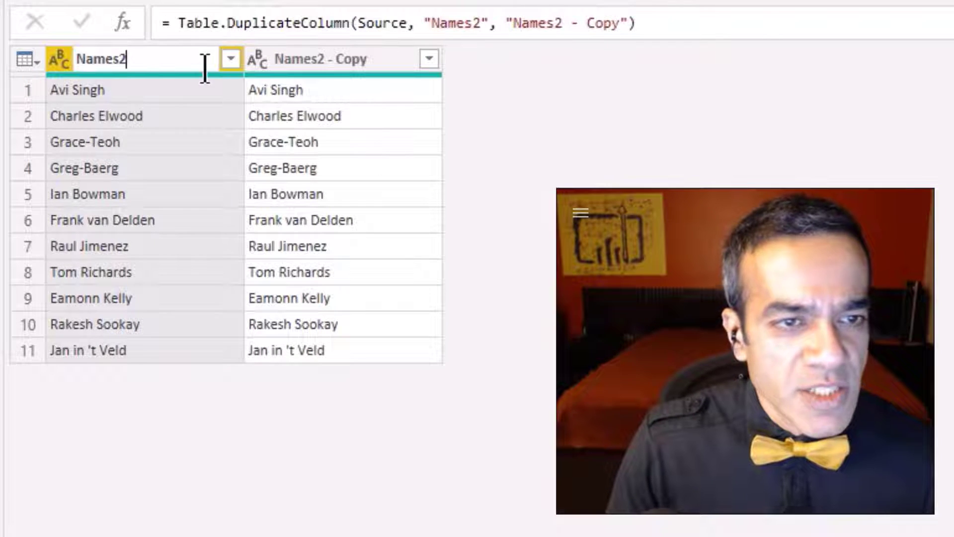
{"action": "type", "text": "A"}
{"action": "key", "text": "Return"}
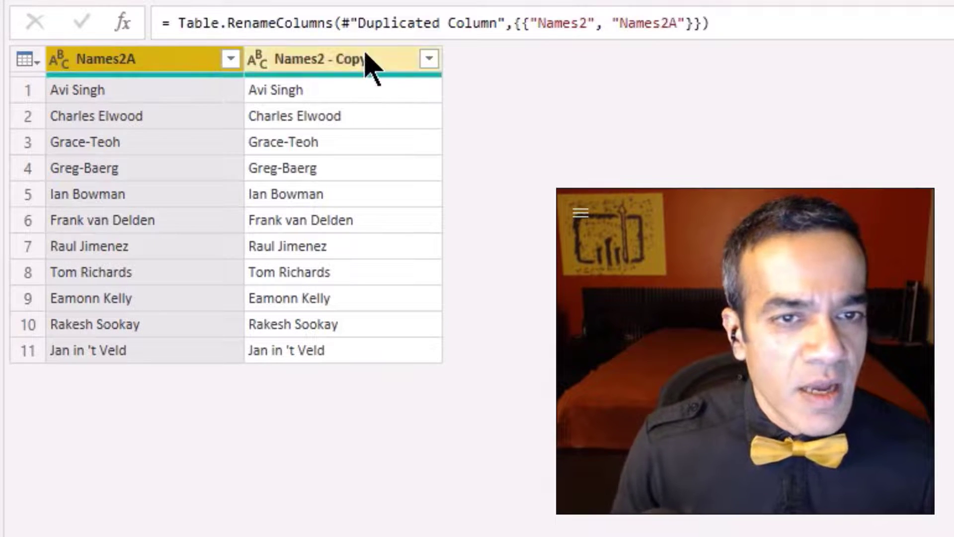
Rename the duplicated Names2 - Copy column to Names2B.
{"action": "double_click", "coordinate": [377, 59]}
{"action": "key", "text": "End"}
{"action": "key", "text": "ctrl+shift+Left"}
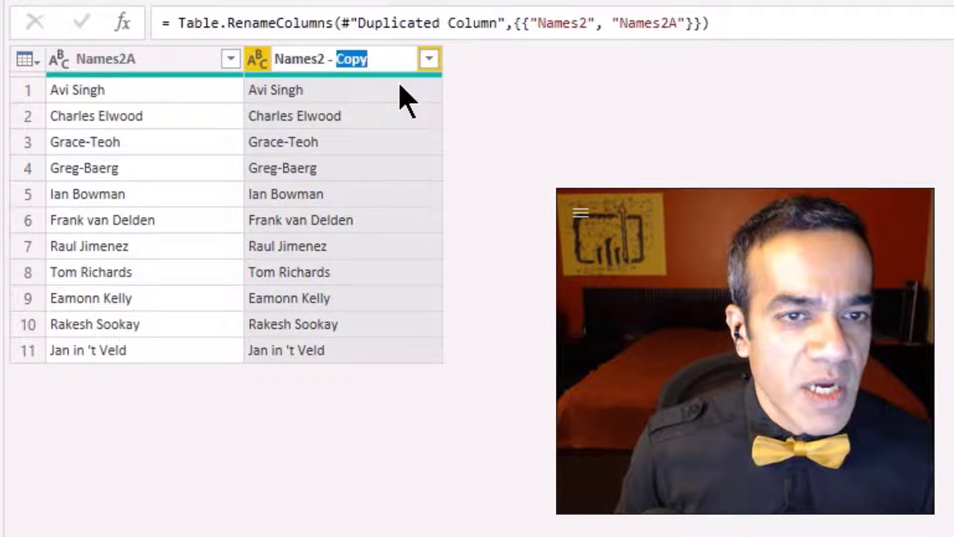
{"action": "type", "text": "B"}
{"action": "key", "text": "Return"}
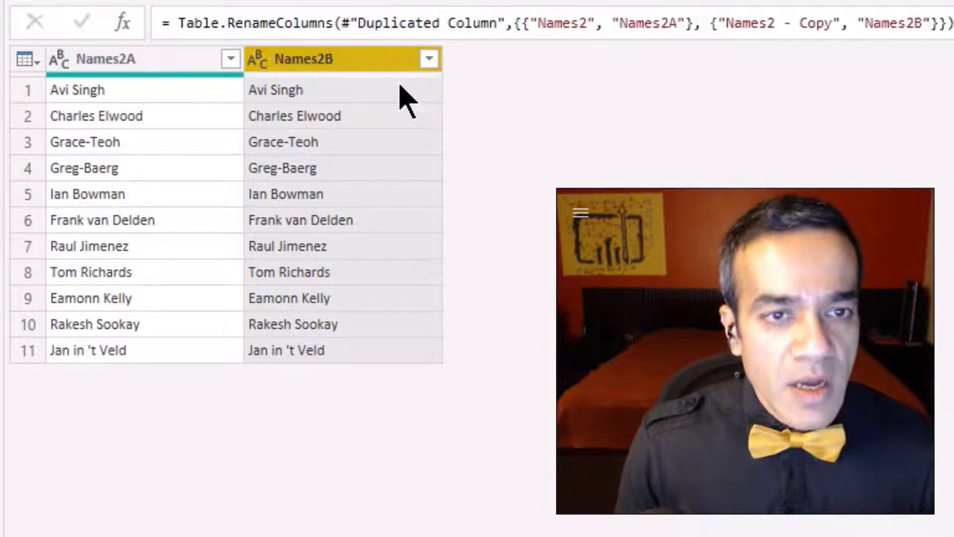
Split the Names2A column by the Space delimiter at the right-most delimiter only.
{"action": "left_click", "coordinate": [151, 65]}
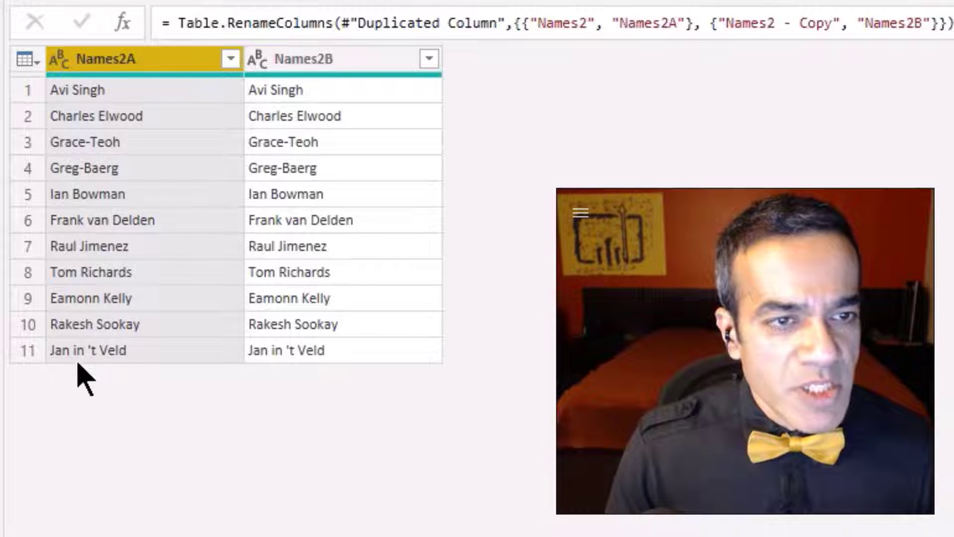
{"action": "right_click", "coordinate": [157, 67]}
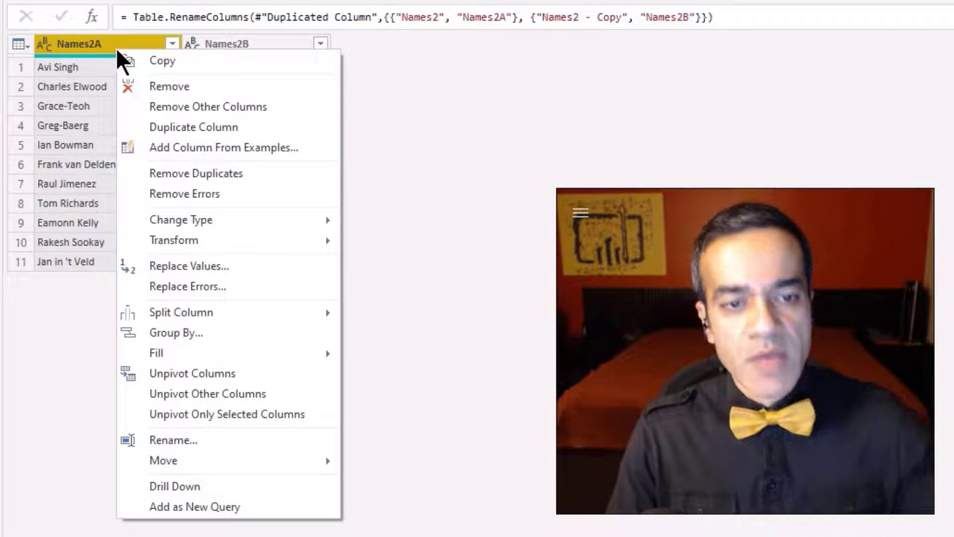
{"action": "mouse_move", "coordinate": [198, 311]}
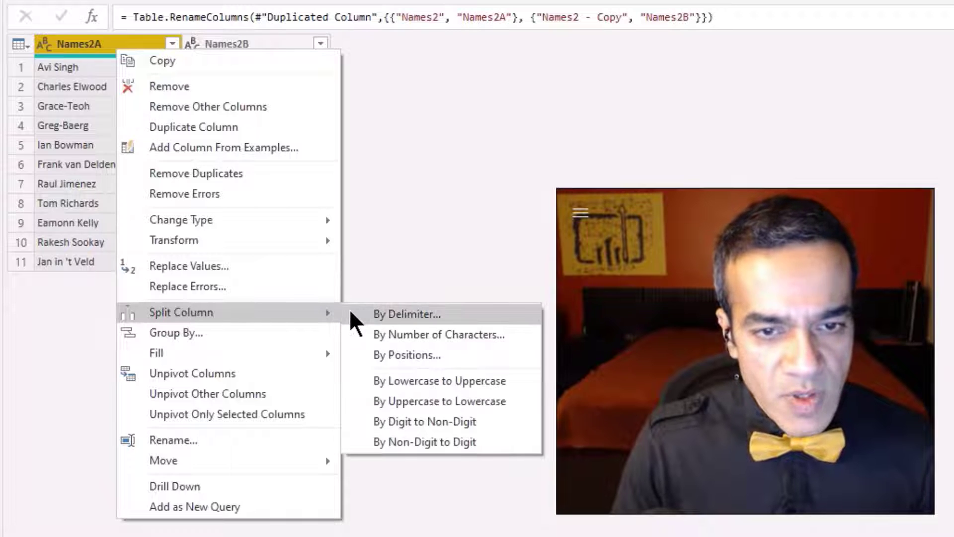
{"action": "left_click", "coordinate": [396, 315]}
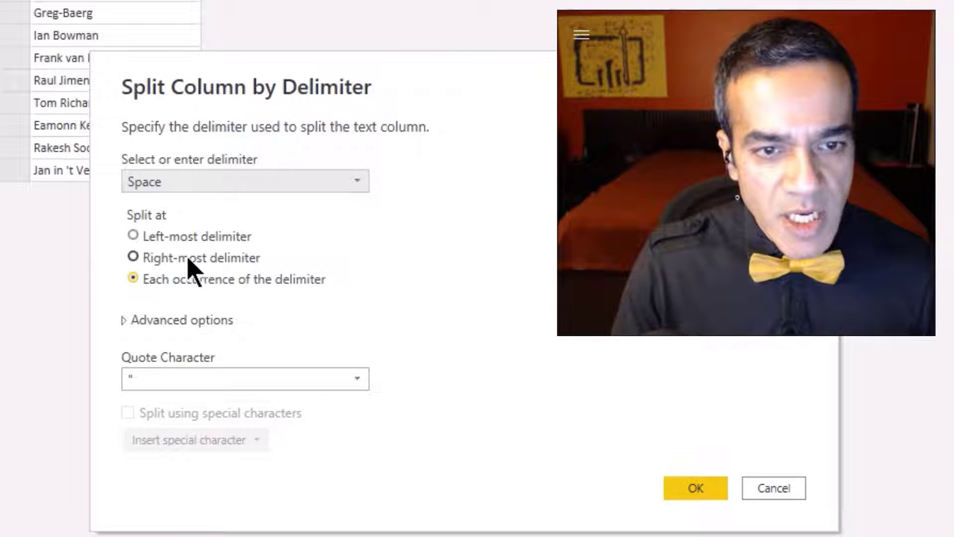
{"action": "left_click", "coordinate": [190, 260]}
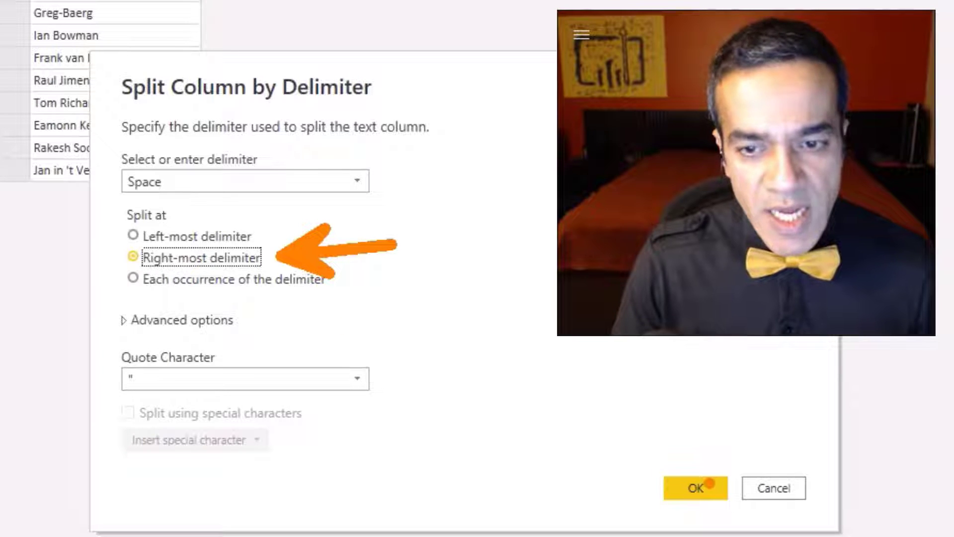
{"action": "left_click", "coordinate": [691, 492]}
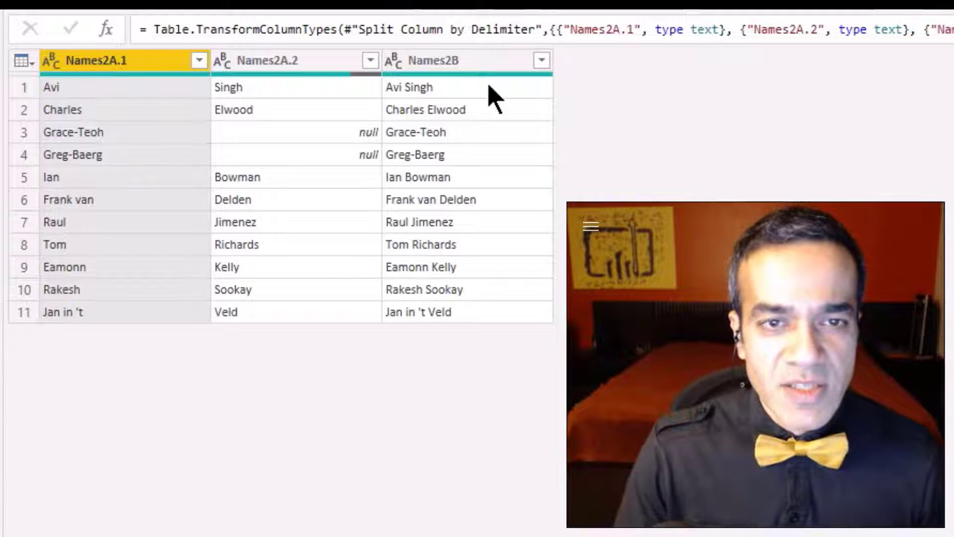
Start splitting the Names2B column by delimiter and choose the Custom delimiter option.
{"action": "left_click", "coordinate": [497, 68]}
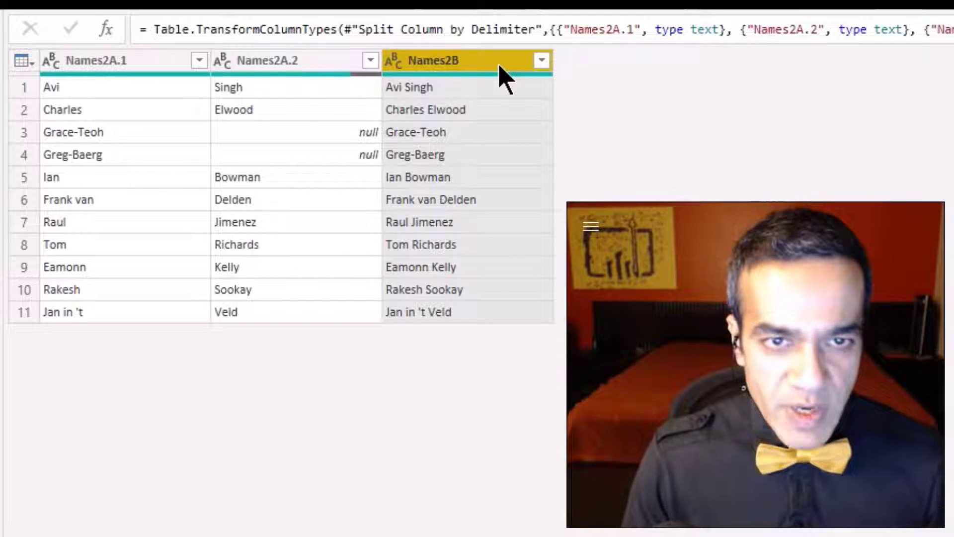
{"action": "right_click", "coordinate": [497, 65]}
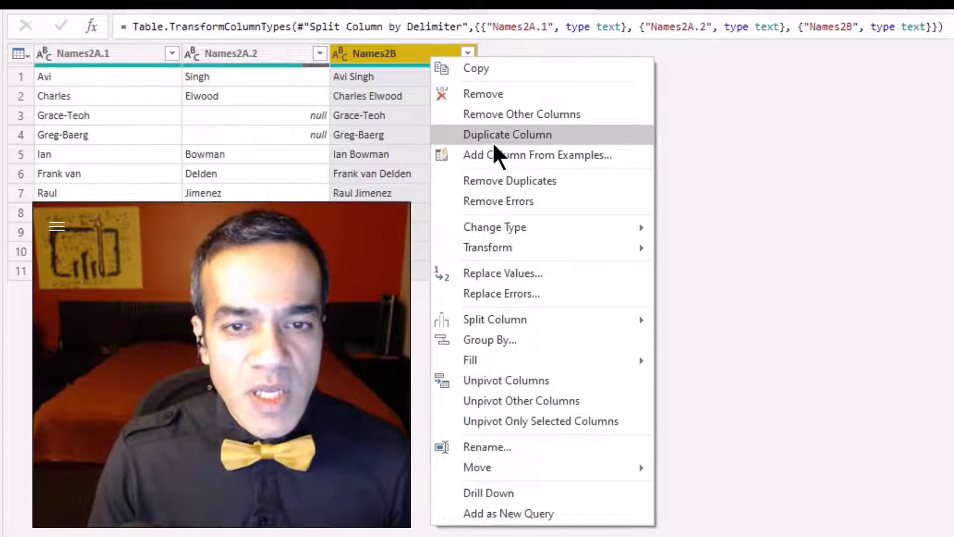
{"action": "mouse_move", "coordinate": [493, 319]}
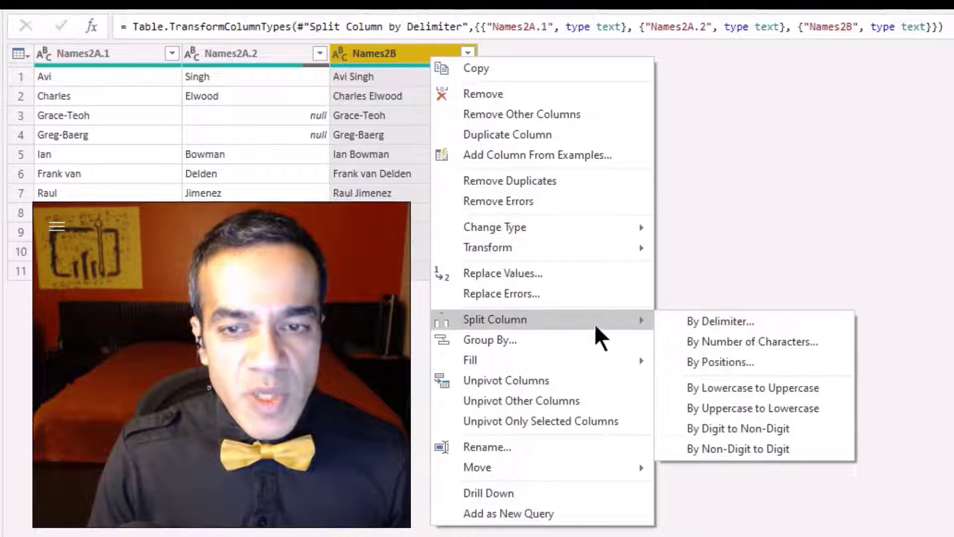
{"action": "left_click", "coordinate": [721, 328]}
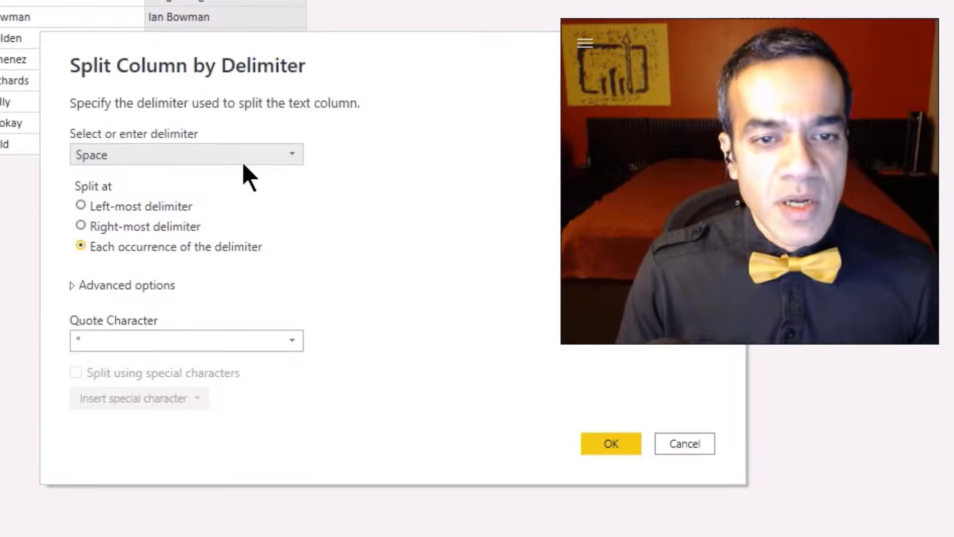
{"action": "left_click", "coordinate": [213, 156]}
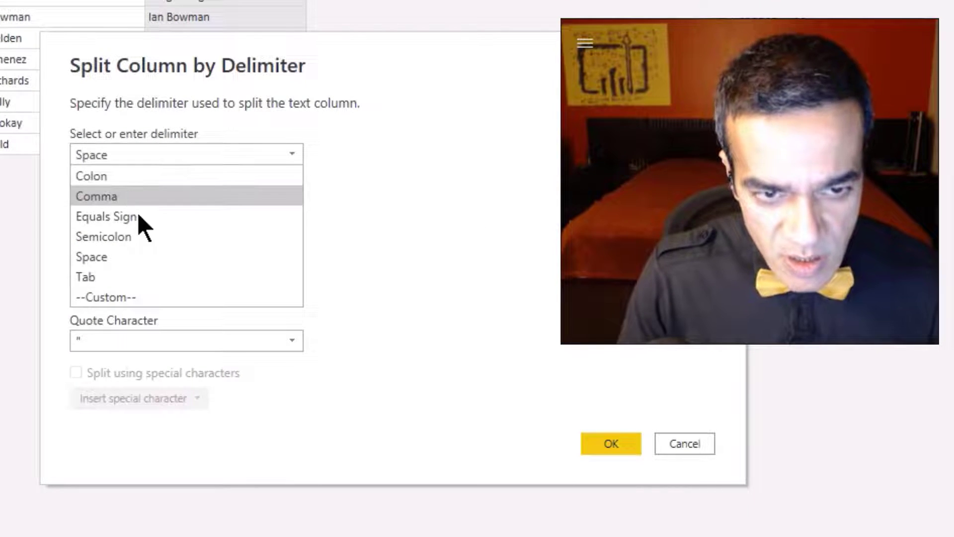
{"action": "left_click", "coordinate": [115, 300]}
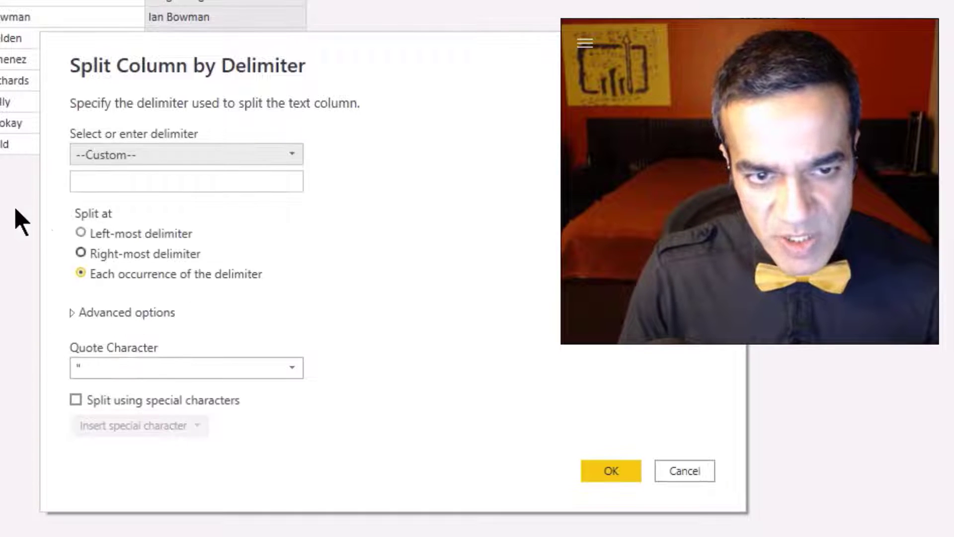
{"action": "left_click", "coordinate": [175, 153]}
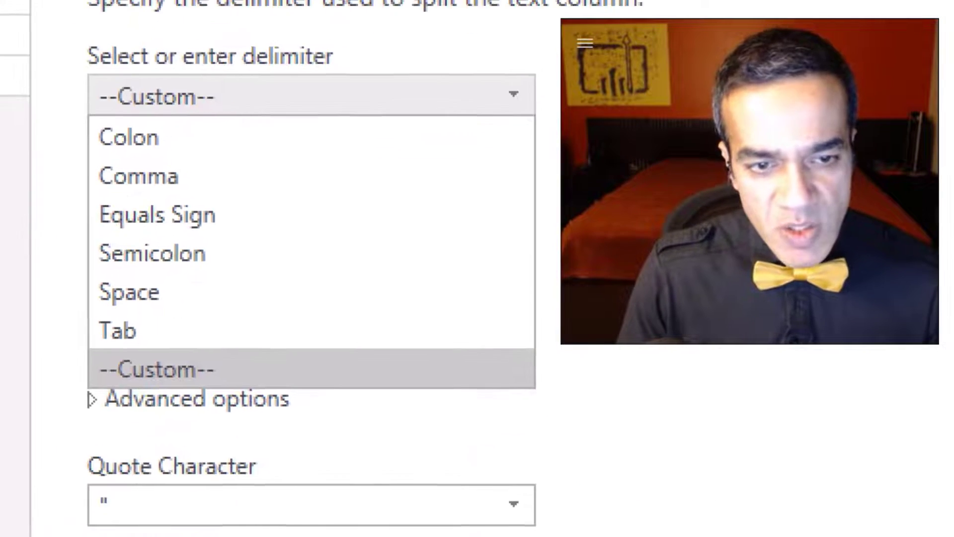
{"action": "left_click", "coordinate": [229, 453]}
{"action": "left_click", "coordinate": [121, 182]}
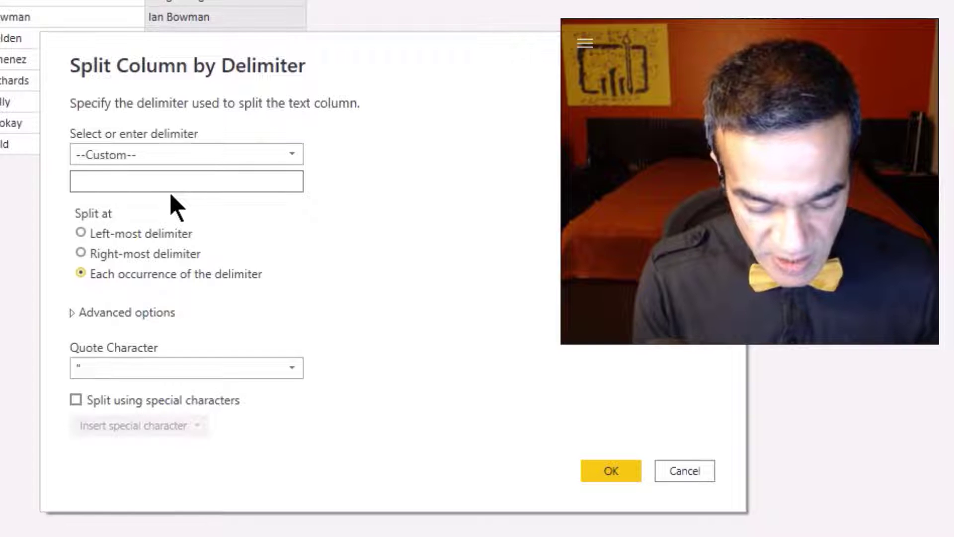
{"action": "type", "text": "&&"}
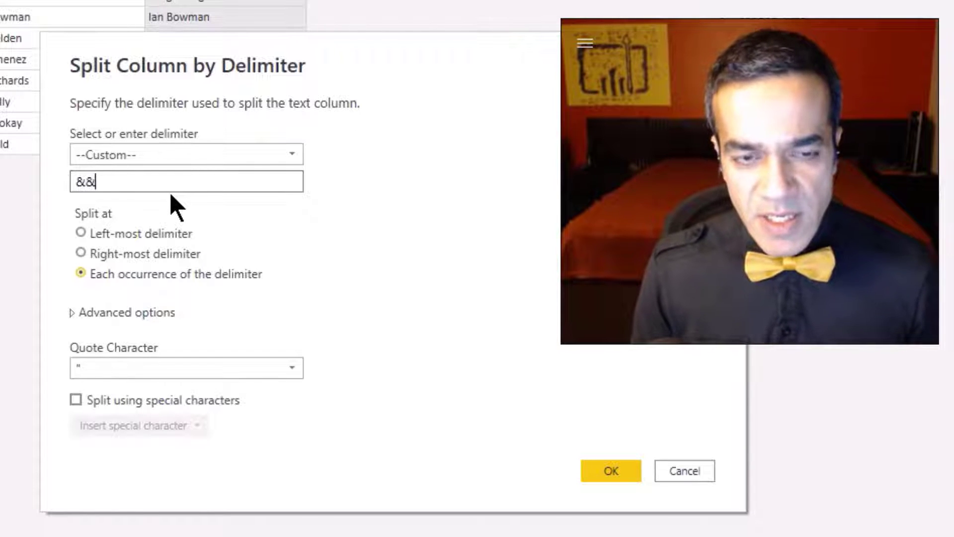
{"action": "key", "text": "BackSpace"}
{"action": "key", "text": "BackSpace"}
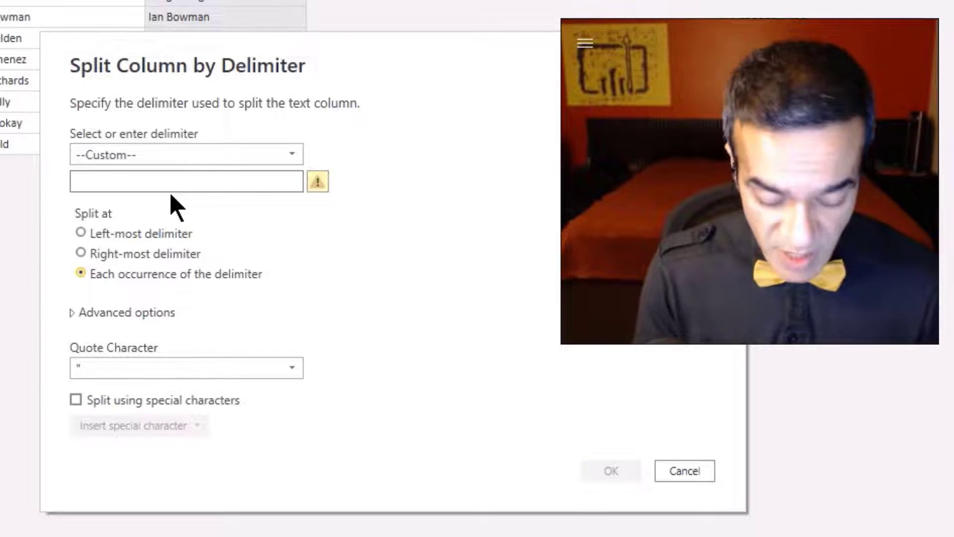
Set the custom delimiter to "-" and split Names2B into columns at the left-most delimiter.
{"action": "type", "text": "-"}
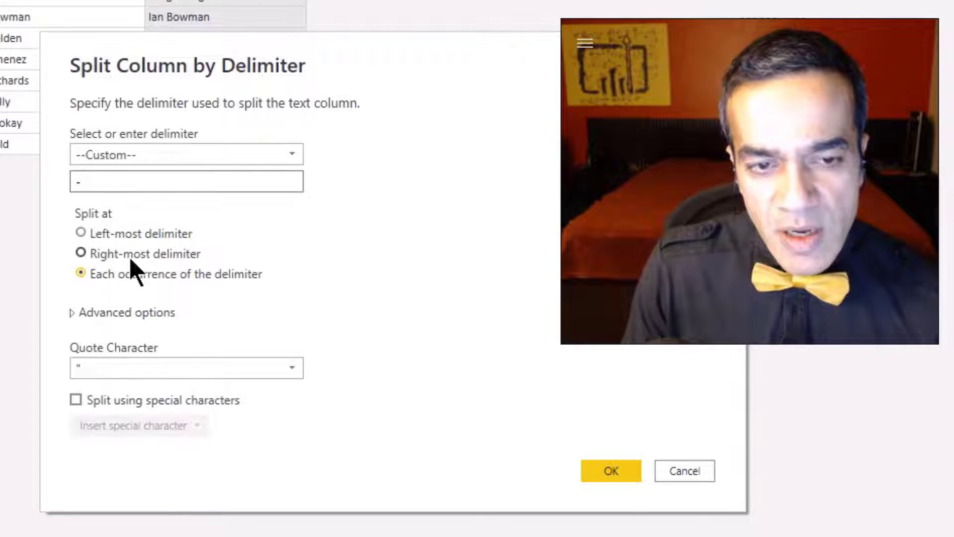
{"action": "left_click", "coordinate": [134, 234]}
{"action": "left_click", "coordinate": [111, 256]}
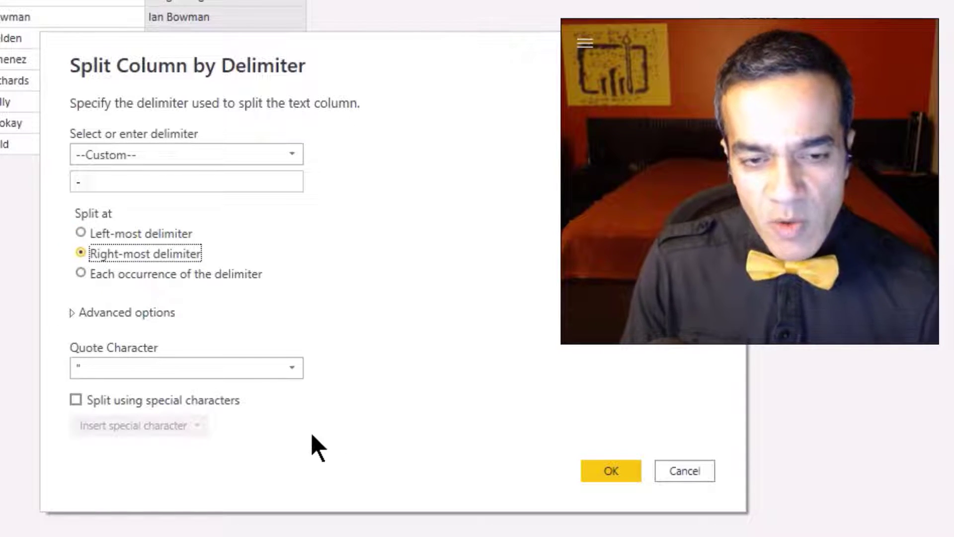
{"action": "left_click", "coordinate": [165, 314]}
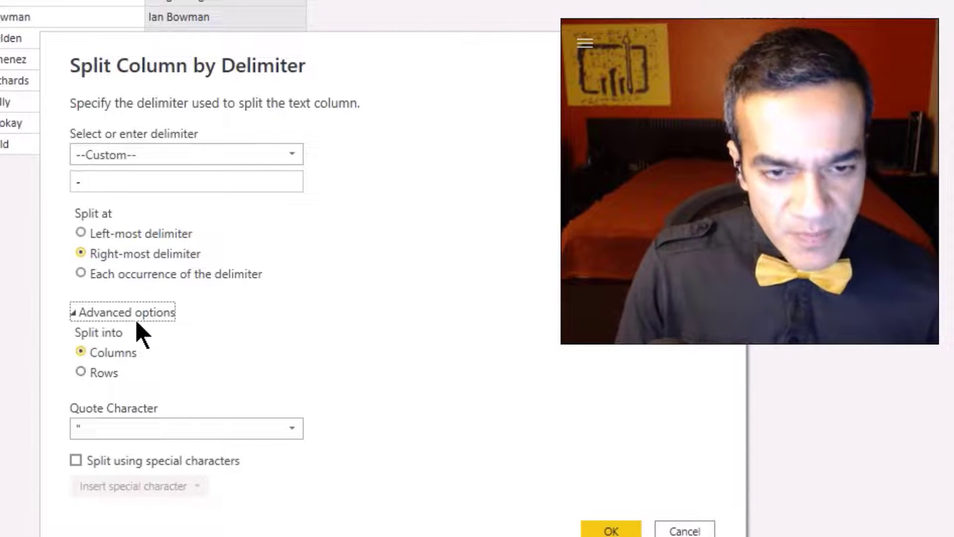
{"action": "left_click", "coordinate": [133, 235]}
{"action": "left_click", "coordinate": [128, 276]}
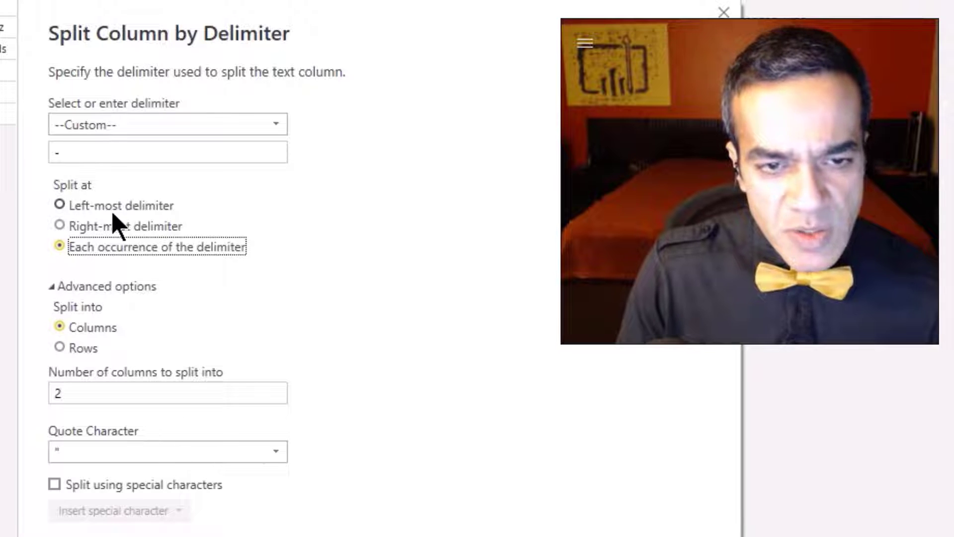
{"action": "left_click", "coordinate": [117, 208]}
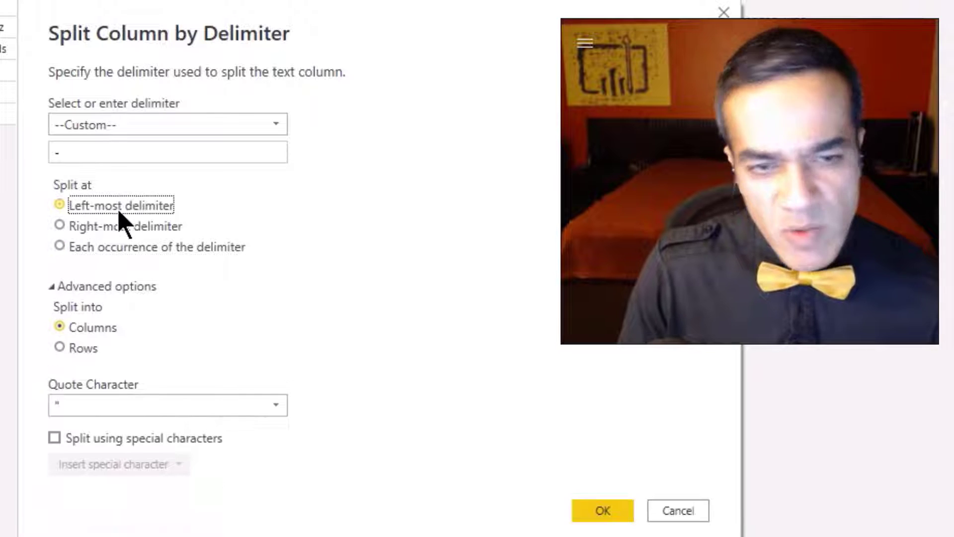
{"action": "left_click", "coordinate": [586, 511]}
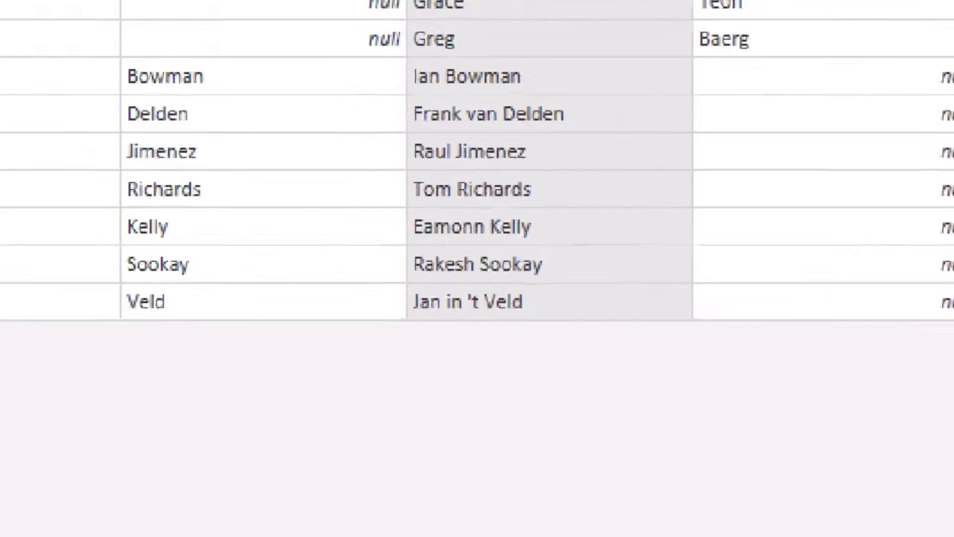
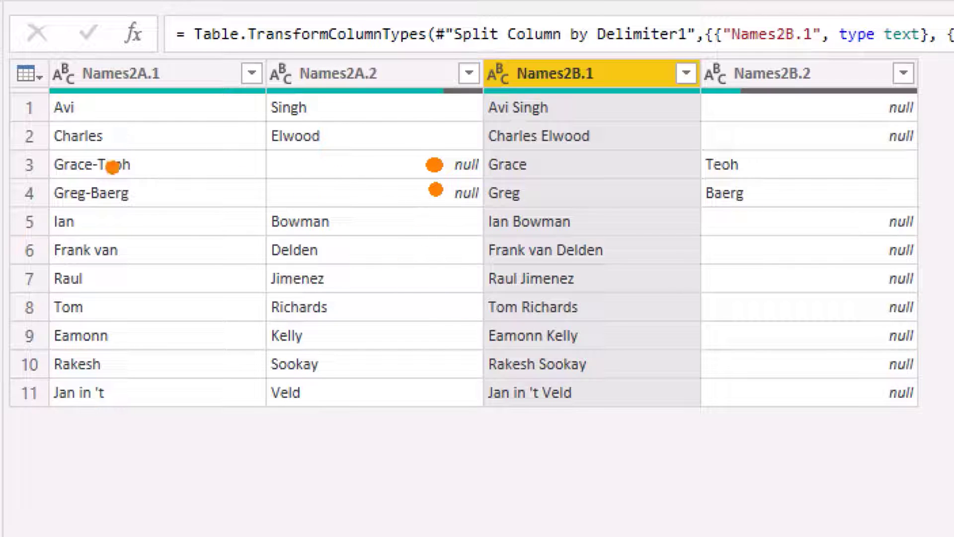
{"action": "left_click_drag", "start_coordinate": [55, 167], "coordinate": [219, 170]}
{"action": "left_click_drag", "start_coordinate": [67, 200], "coordinate": [261, 199]}
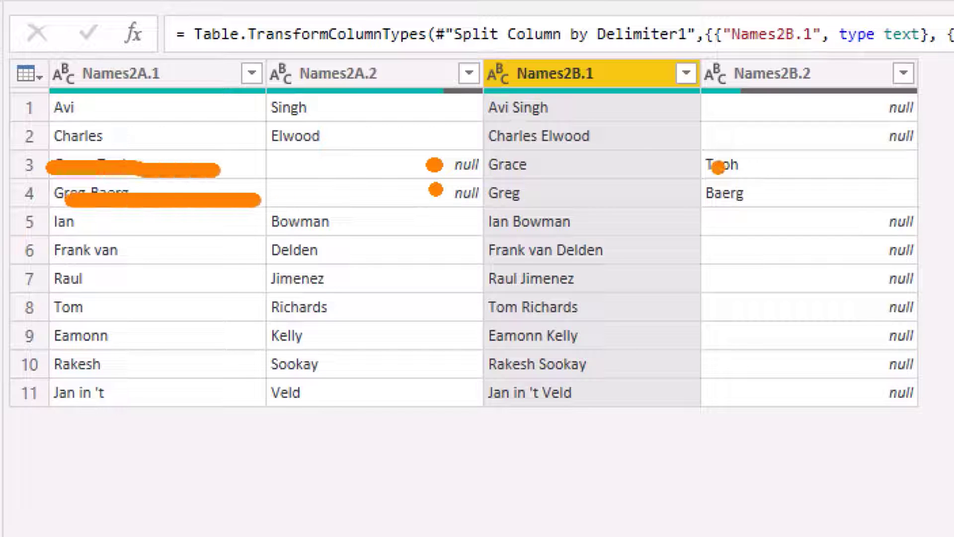
{"action": "mouse_move", "coordinate": [474, 143]}
{"action": "left_mouse_down"}
{"action": "mouse_move", "coordinate": [579, 211]}
{"action": "mouse_move", "coordinate": [914, 212]}
{"action": "left_mouse_up"}
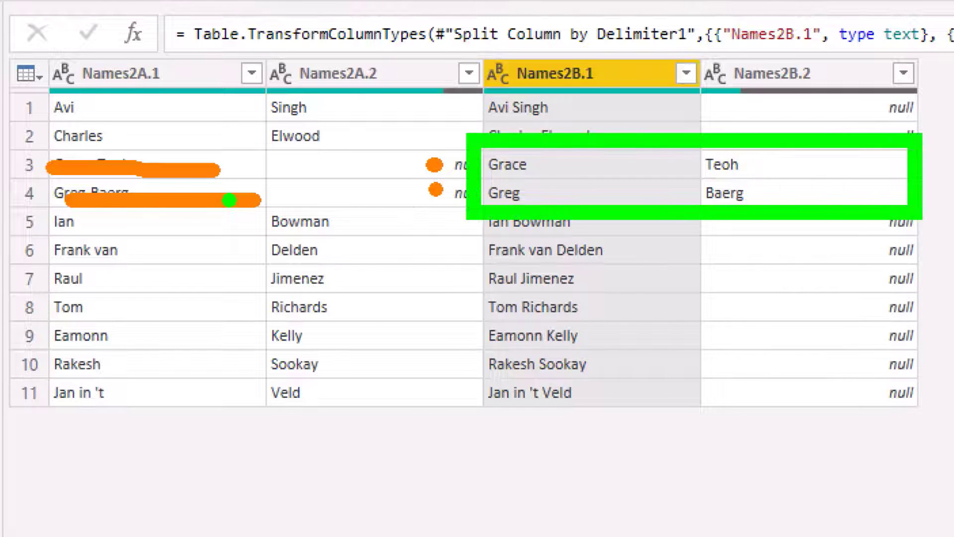
{"action": "mouse_move", "coordinate": [254, 208]}
{"action": "left_mouse_down"}
{"action": "mouse_move", "coordinate": [308, 273]}
{"action": "mouse_move", "coordinate": [358, 406]}
{"action": "mouse_move", "coordinate": [234, 194]}
{"action": "left_mouse_up"}
{"action": "key", "text": "Escape"}
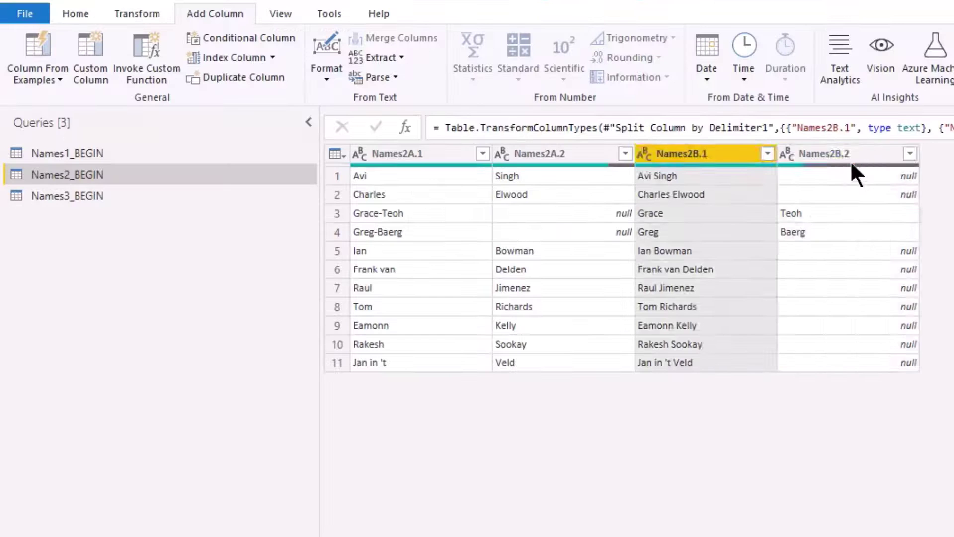
Start a new custom column in the Names2_BEGIN query and name it "First Name".
{"action": "left_click", "coordinate": [741, 33]}
{"action": "left_click", "coordinate": [142, 15]}
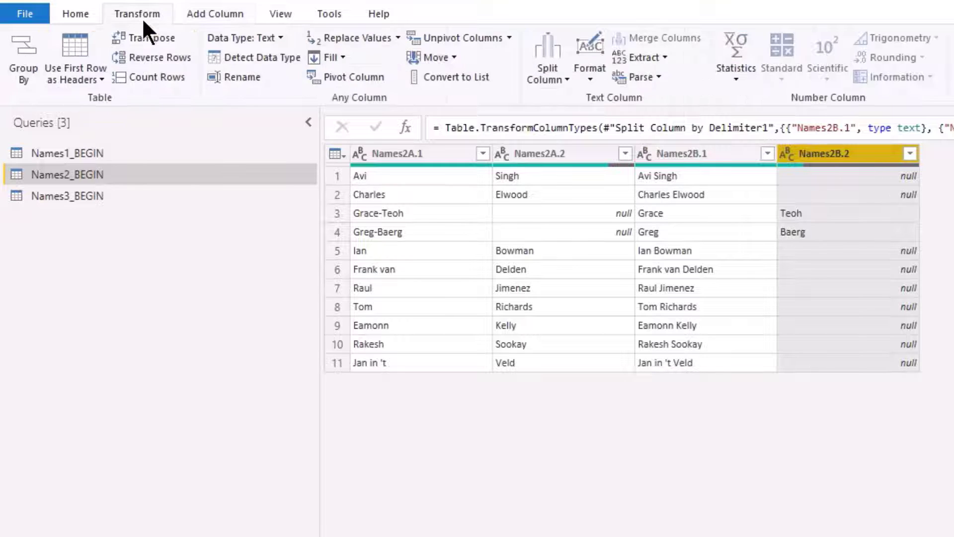
{"action": "left_click", "coordinate": [217, 15]}
{"action": "left_click", "coordinate": [83, 72]}
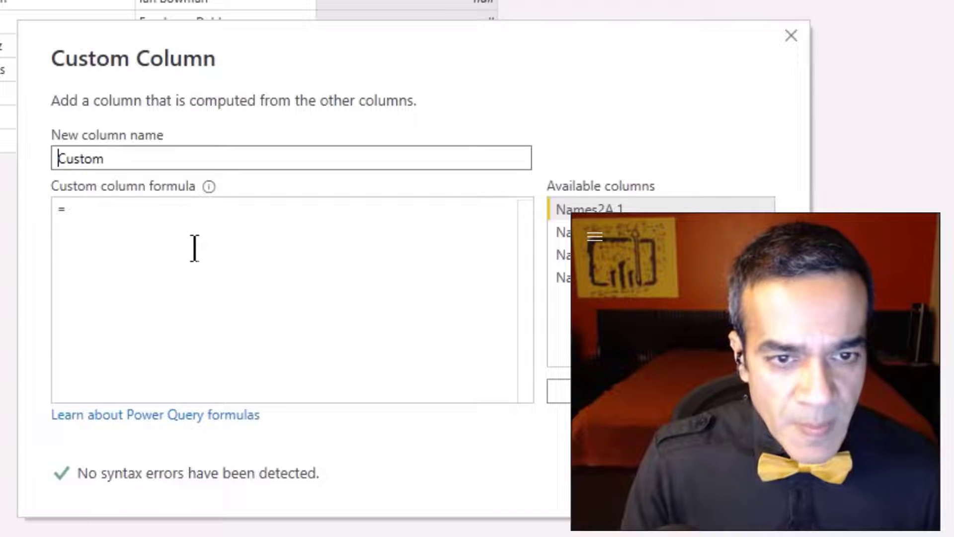
{"action": "left_click_drag", "start_coordinate": [156, 158], "coordinate": [1, 181]}
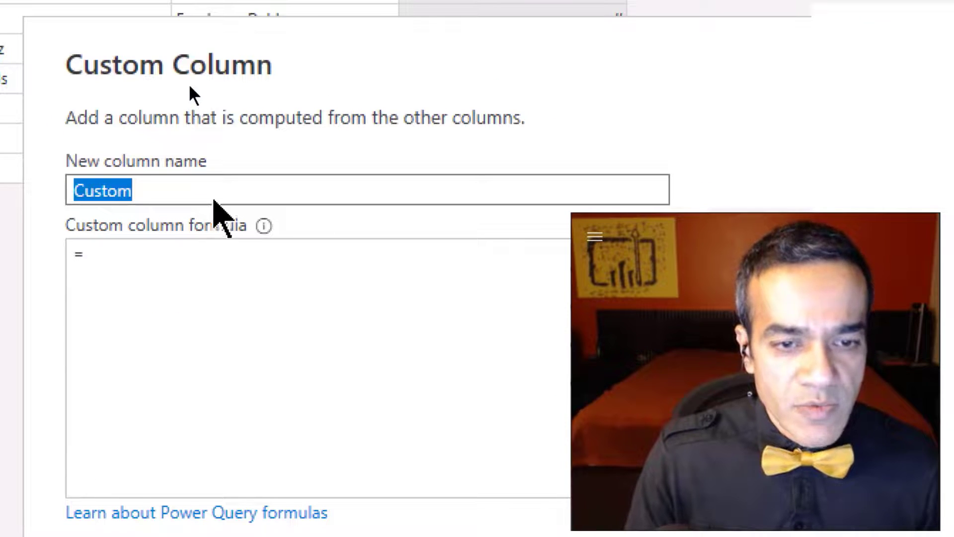
{"action": "type", "text": "First"}
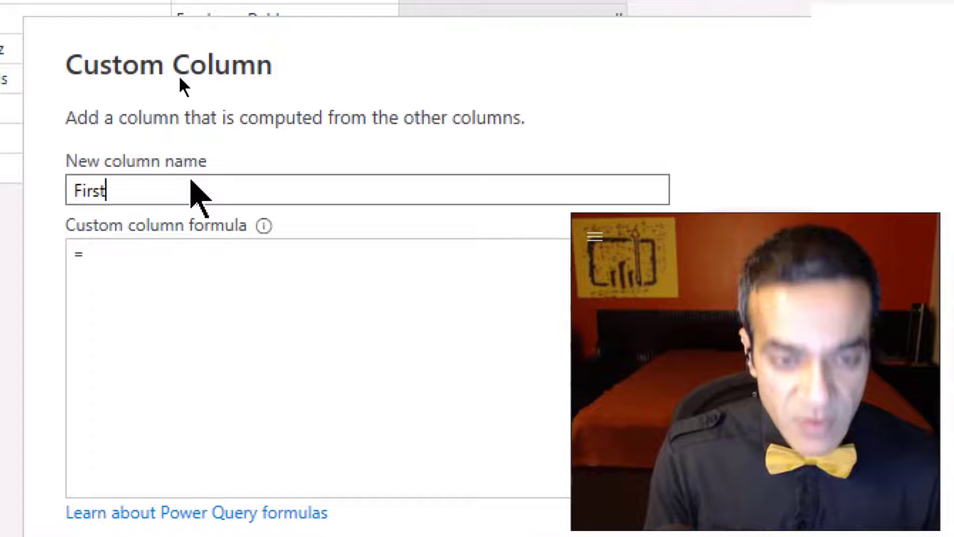
{"action": "type", "text": " Name"}
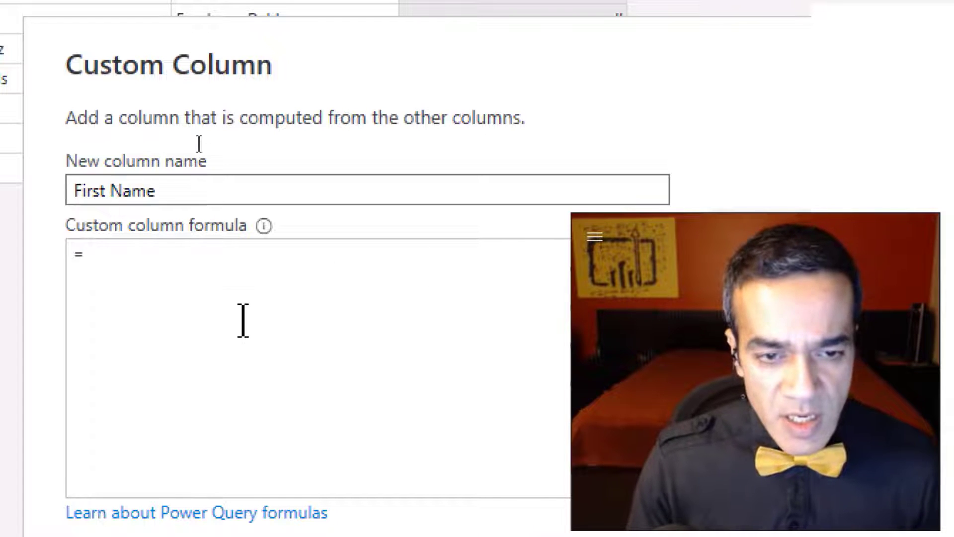
Write the first part of the First Name formula as "if [Names2A.2] = null then [Names2B.1]".
{"action": "left_click", "coordinate": [226, 252]}
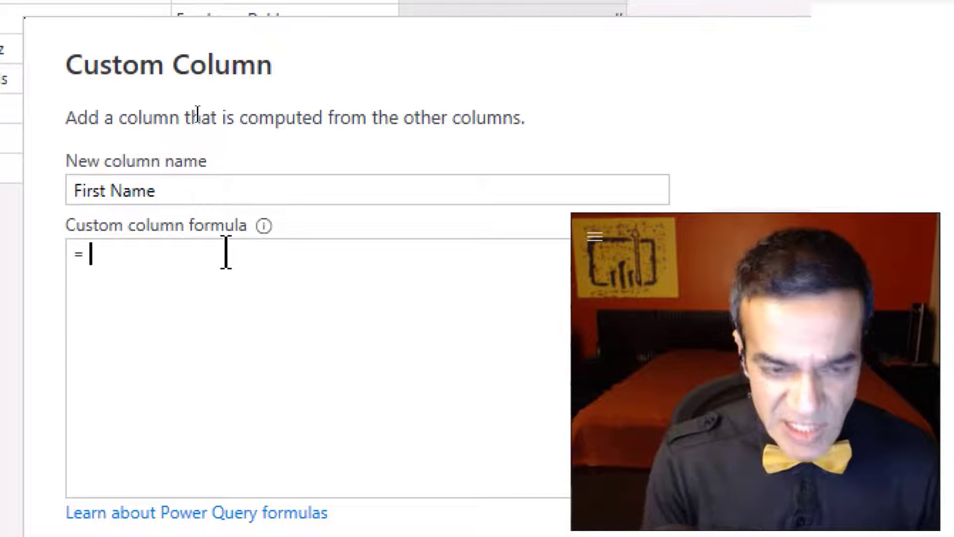
{"action": "type", "text": "if"}
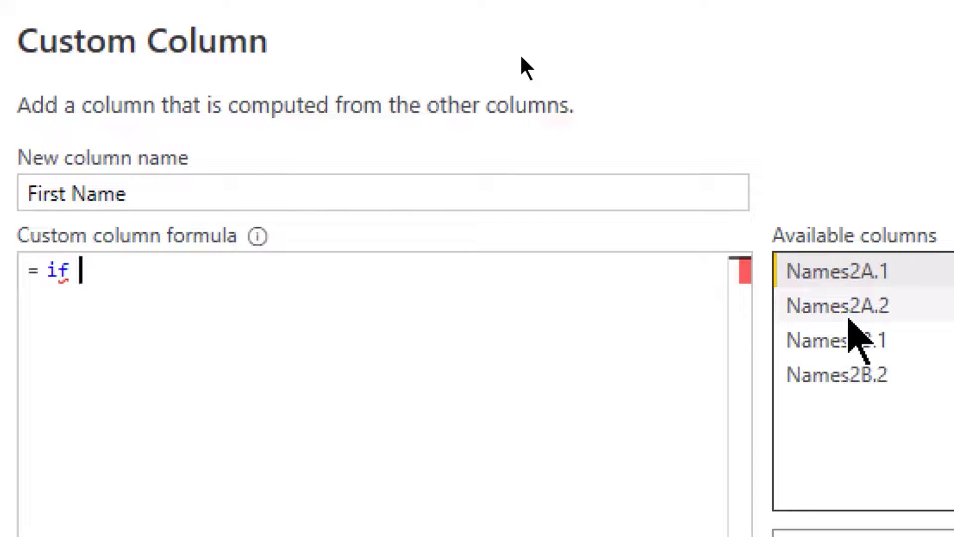
{"action": "double_click", "coordinate": [858, 307]}
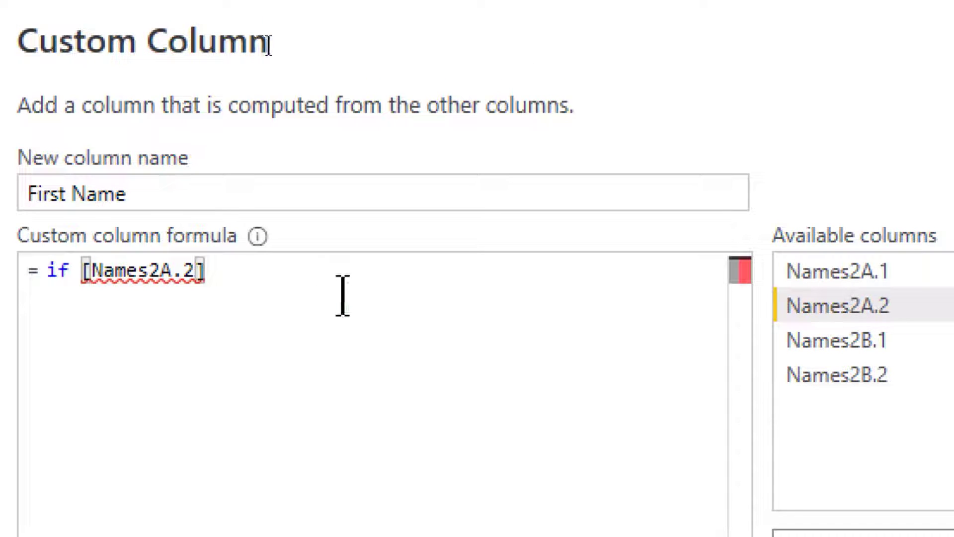
{"action": "type", "text": "= null"}
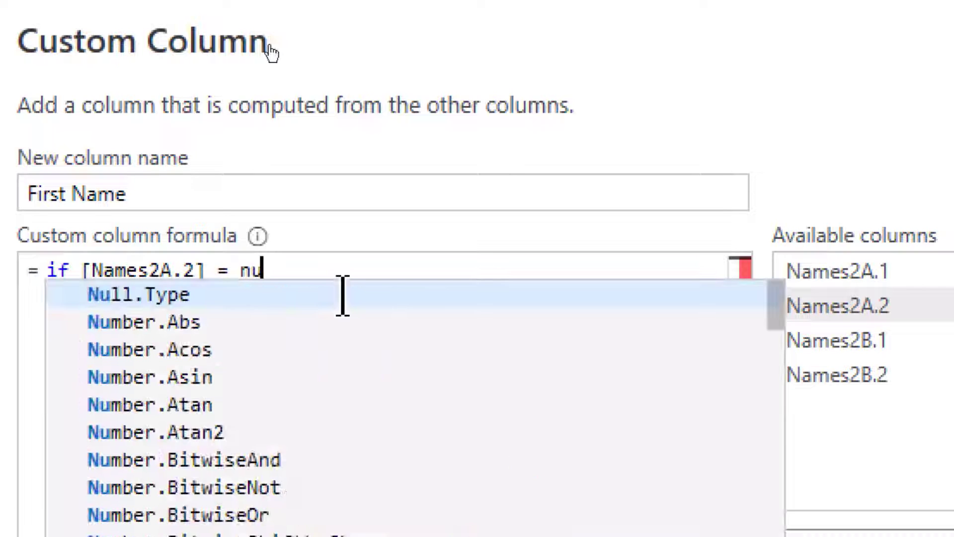
{"action": "key", "text": "Return"}
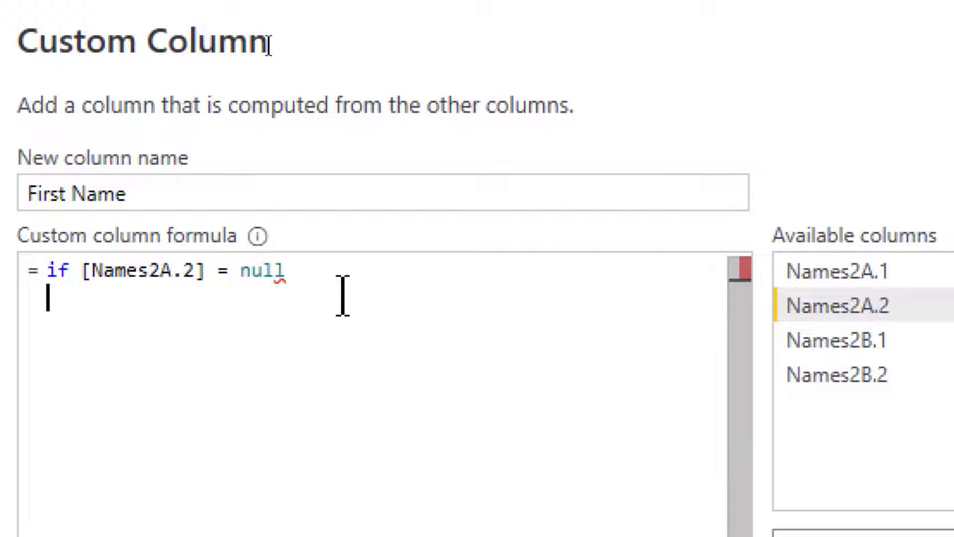
{"action": "type", "text": "then"}
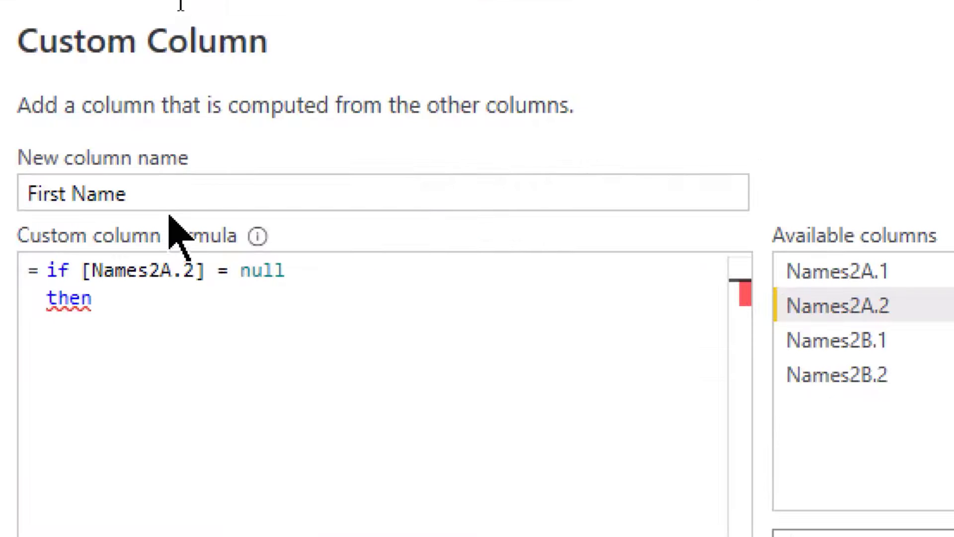
{"action": "left_click", "coordinate": [171, 193]}
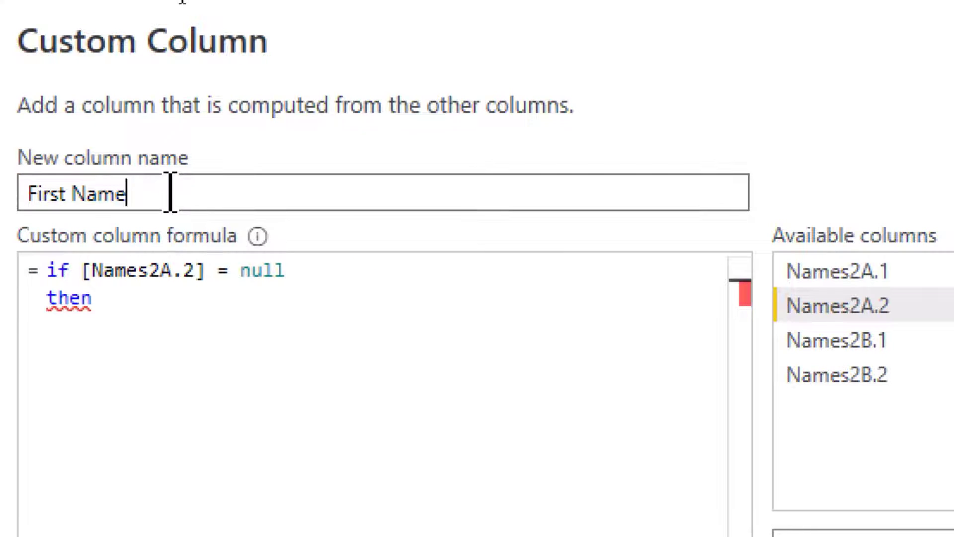
{"action": "left_click", "coordinate": [163, 308]}
{"action": "double_click", "coordinate": [875, 346]}
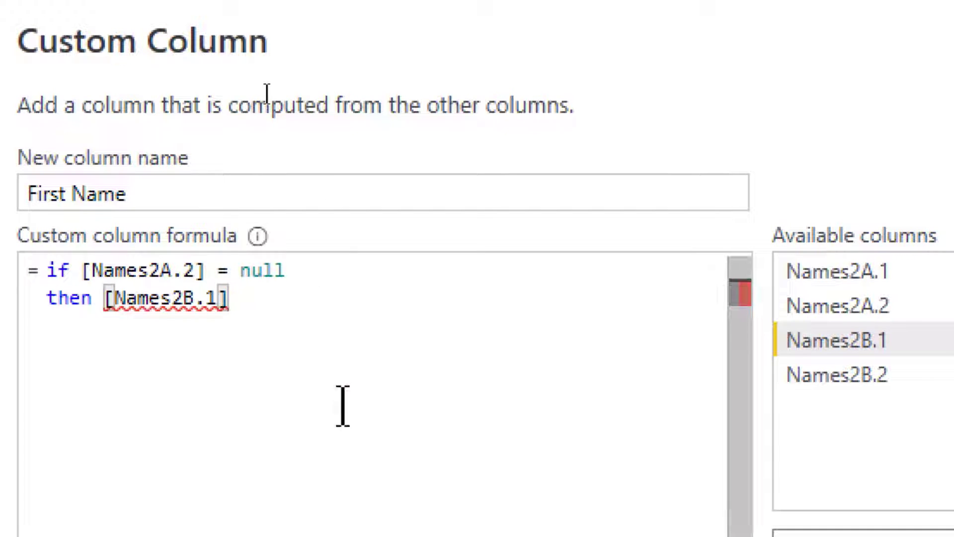
Complete the First Name formula with a new line "else [Names2A.1]".
{"action": "key", "text": "Return"}
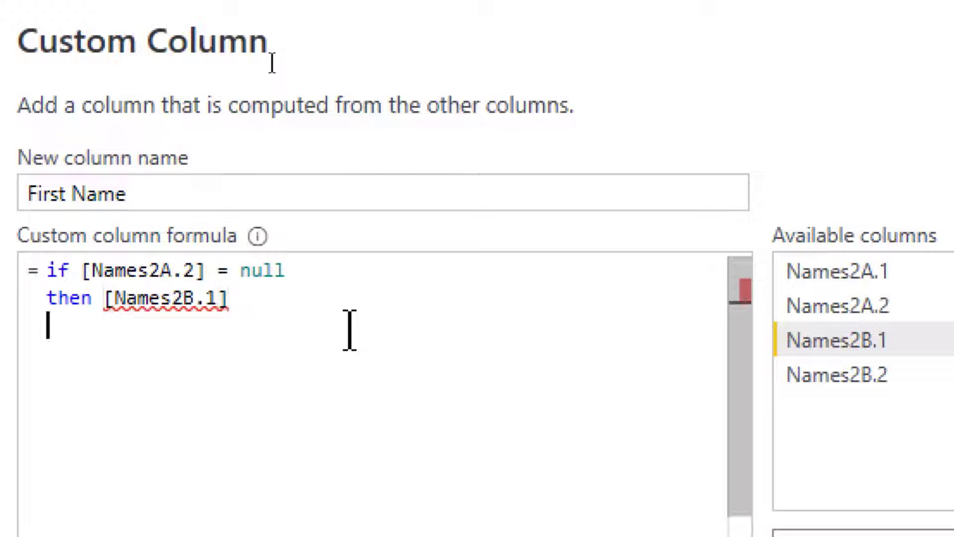
{"action": "type", "text": "l"}
{"action": "key", "text": "BackSpace"}
{"action": "type", "text": "es"}
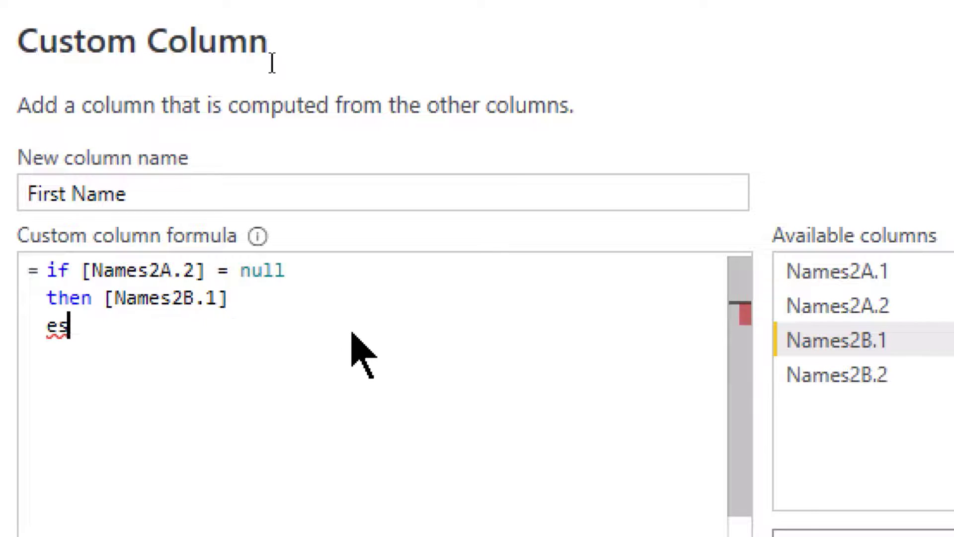
{"action": "key", "text": "BackSpace"}
{"action": "type", "text": "lse"}
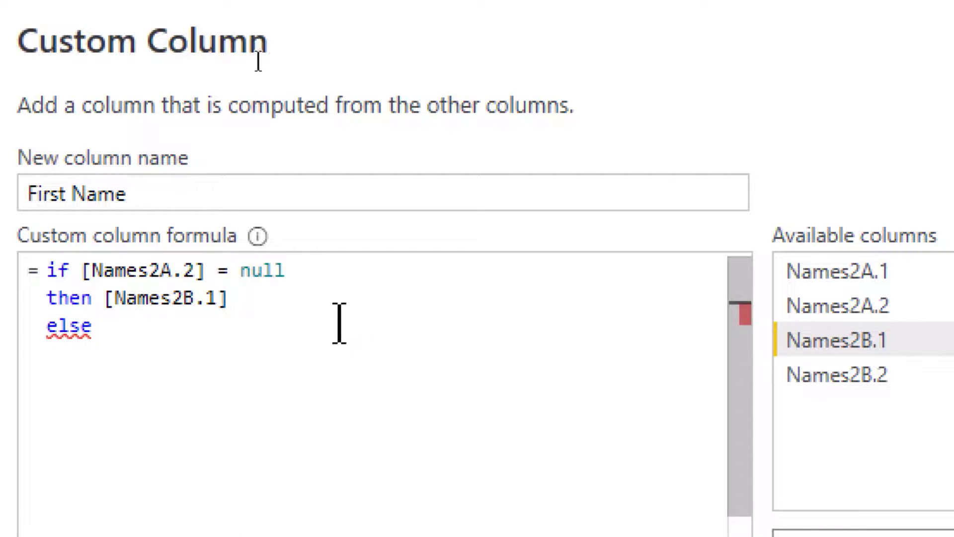
{"action": "double_click", "coordinate": [858, 272]}
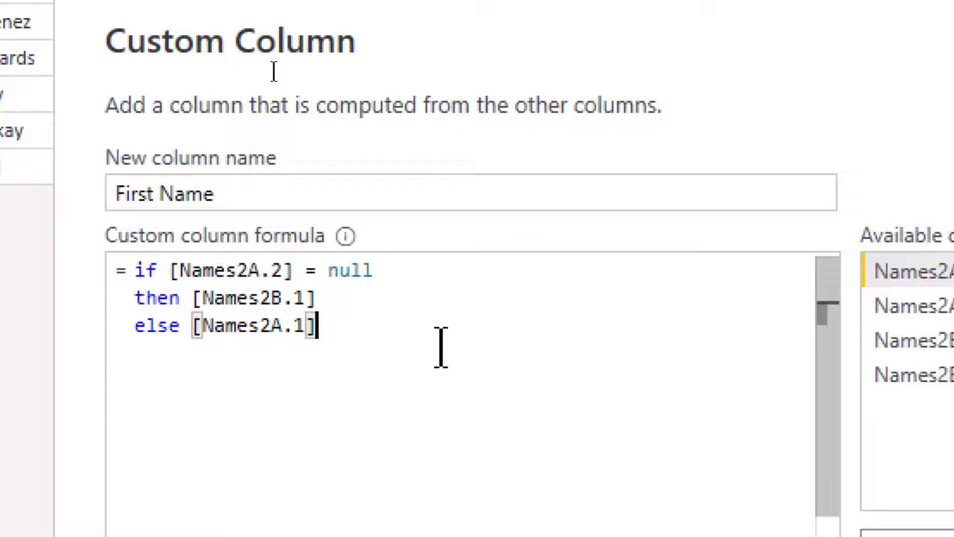
Copy the entire First Name formula and create the custom column.
{"action": "key", "text": "ctrl+a"}
{"action": "key", "text": "ctrl+c"}
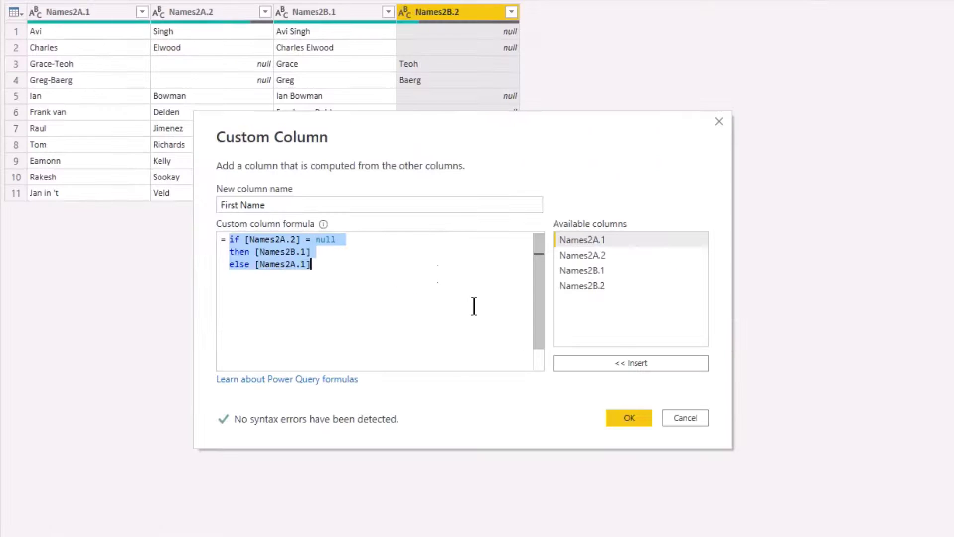
{"action": "left_click", "coordinate": [629, 417]}
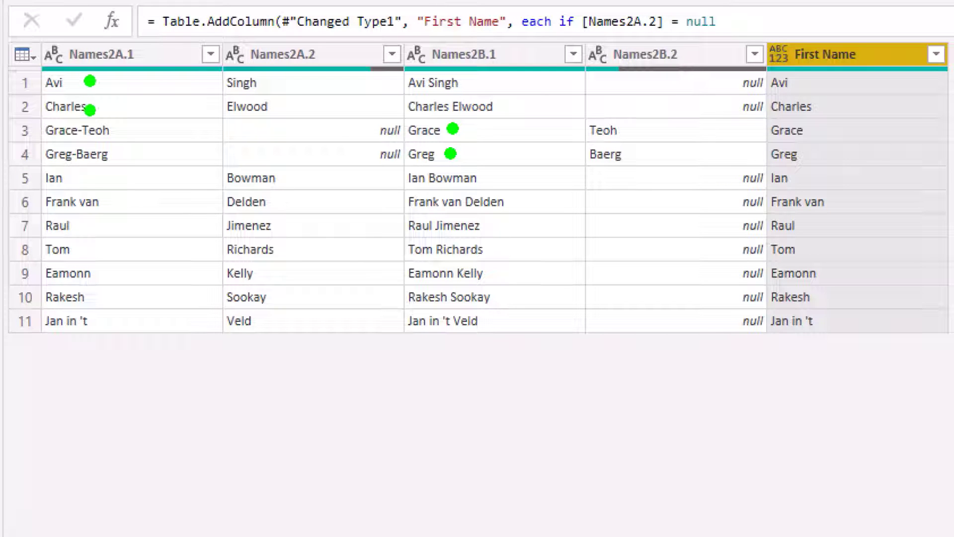
{"action": "left_click_drag", "start_coordinate": [79, 192], "coordinate": [133, 331]}
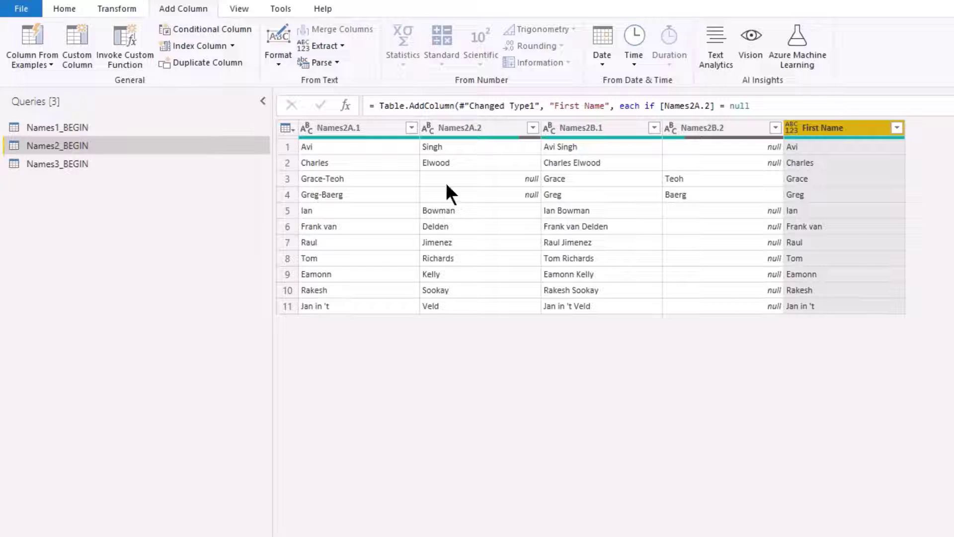
Start another custom column named "Last Name" and paste the copied First Name formula into it.
{"action": "left_click", "coordinate": [74, 59]}
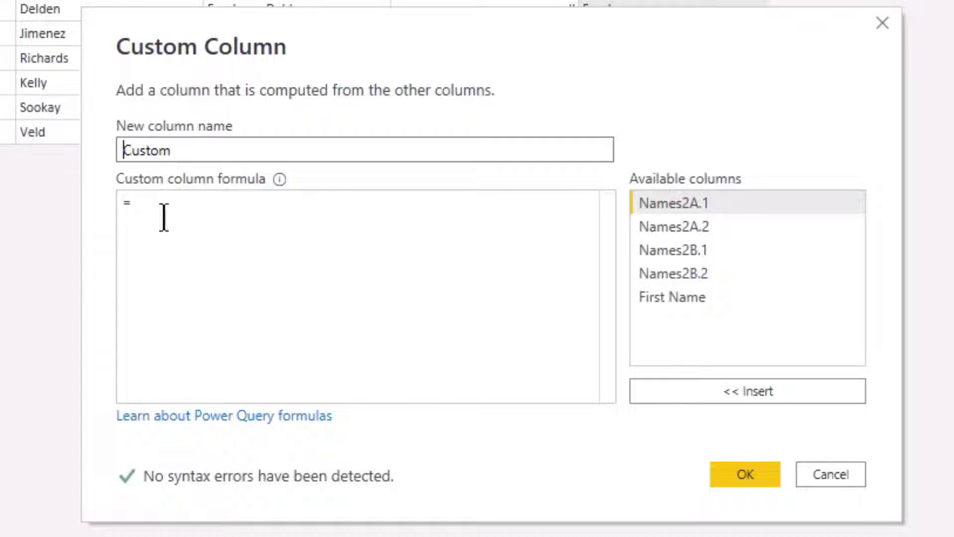
{"action": "double_click", "coordinate": [224, 149]}
{"action": "type", "text": "Last Name"}
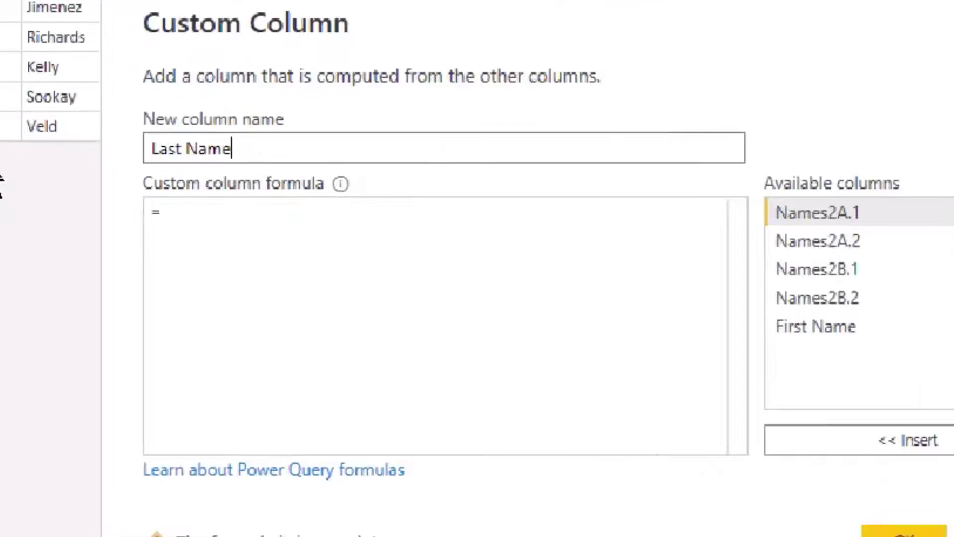
{"action": "left_click", "coordinate": [205, 255]}
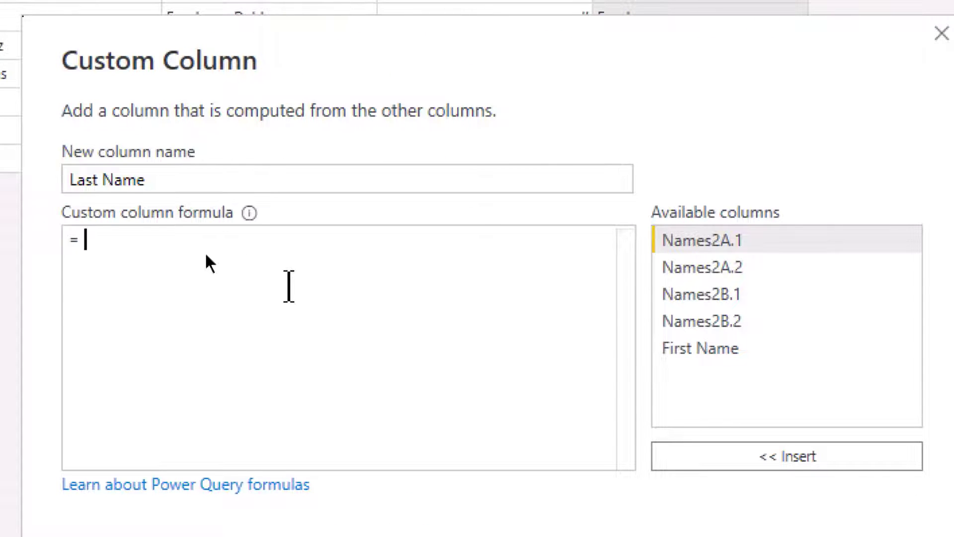
{"action": "key", "text": "ctrl+v"}
Change the pasted formula to return [Names2B.2] after then and [Names2A.2] after else, and create the Last Name column.
{"action": "left_click", "coordinate": [214, 261]}
{"action": "key", "text": "BackSpace"}
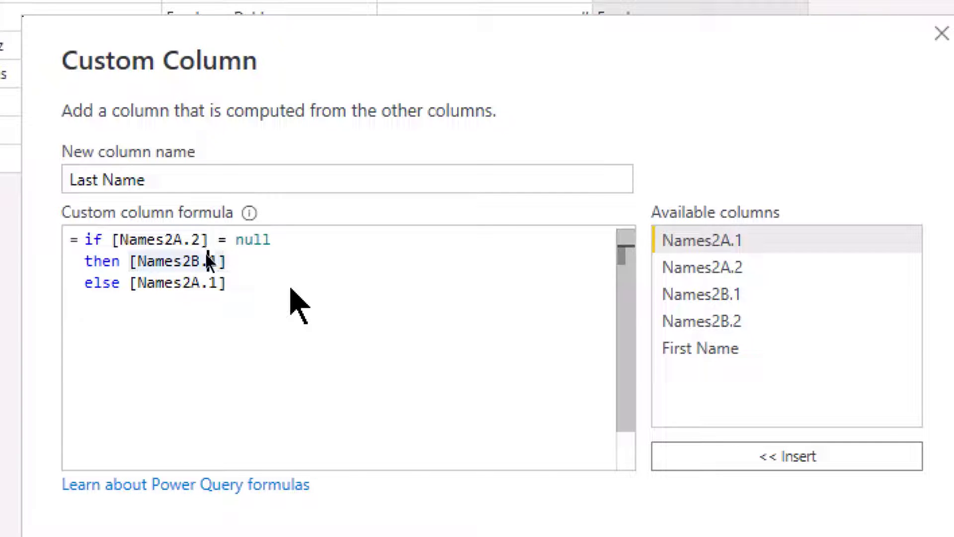
{"action": "type", "text": "2"}
{"action": "key", "text": "Down"}
{"action": "key", "text": "BackSpace"}
{"action": "type", "text": "2"}
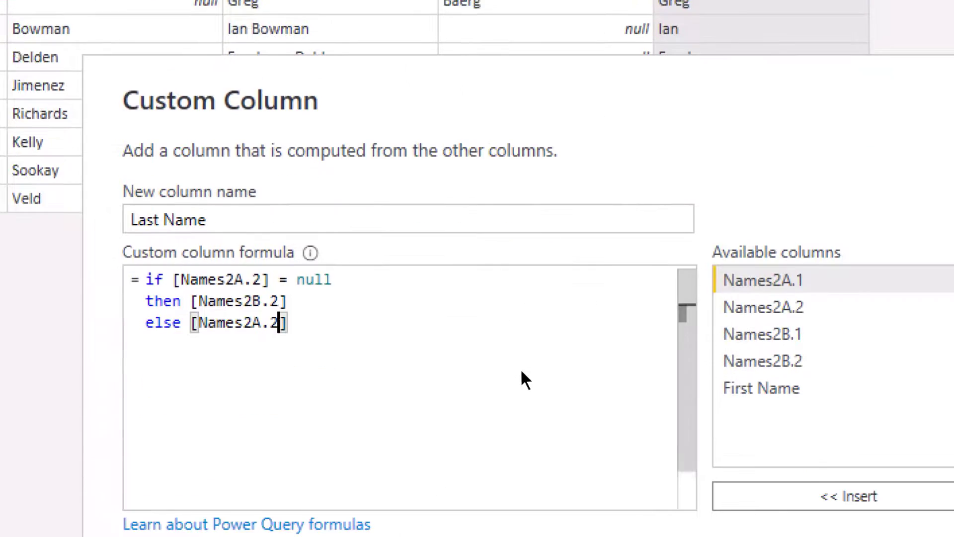
{"action": "left_click", "coordinate": [818, 536]}
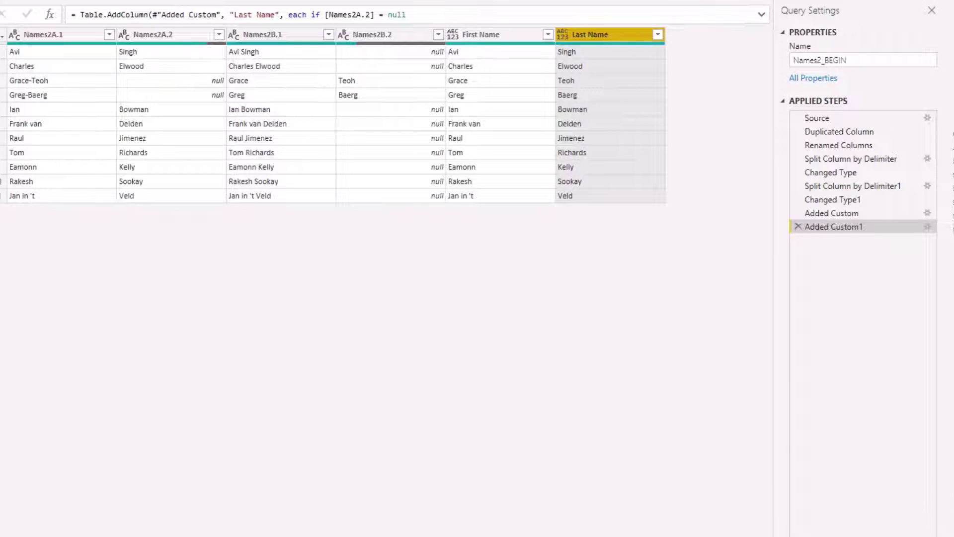
Review the query's applied steps from the second delimiter split through both added custom columns.
{"action": "left_click", "coordinate": [836, 214]}
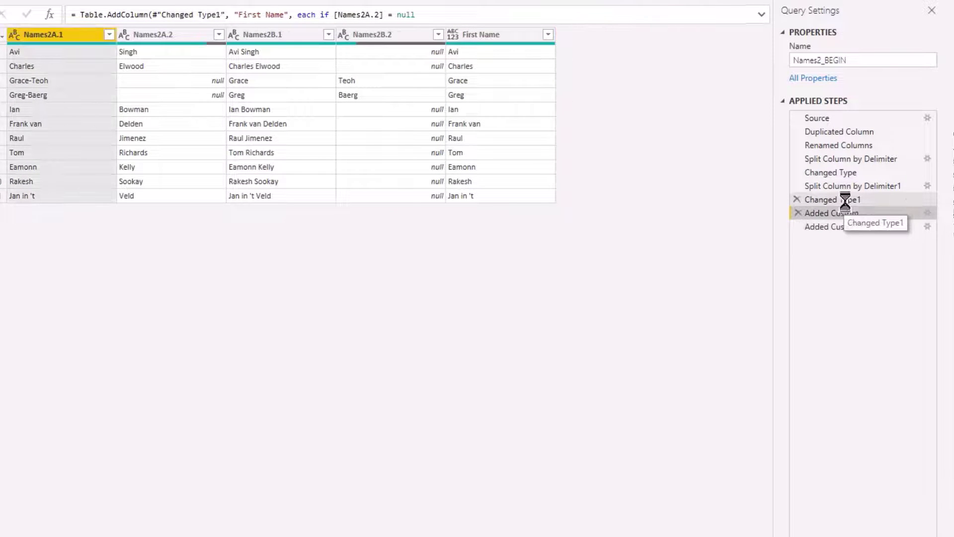
{"action": "left_click", "coordinate": [844, 200]}
{"action": "left_click", "coordinate": [852, 186]}
{"action": "left_click", "coordinate": [844, 198]}
{"action": "left_click", "coordinate": [833, 213]}
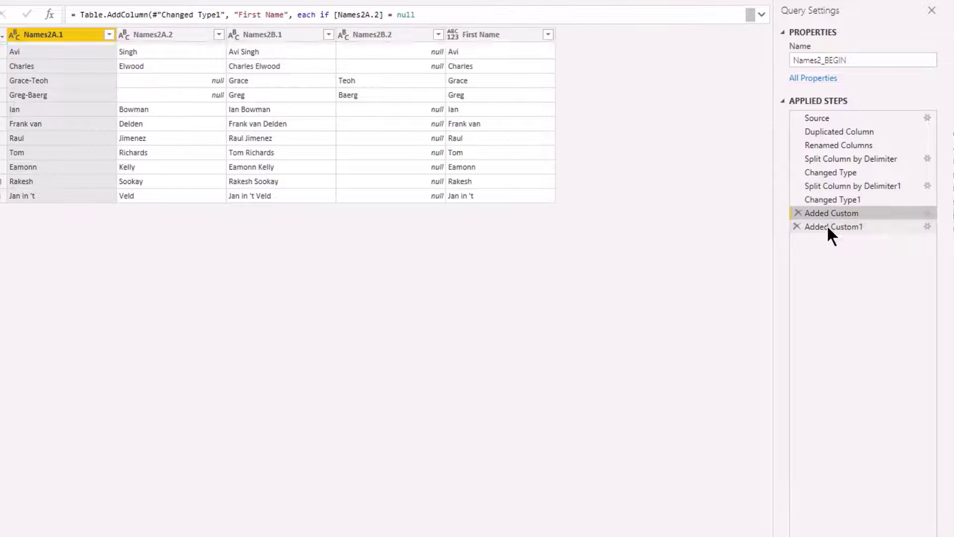
{"action": "left_click", "coordinate": [827, 225]}
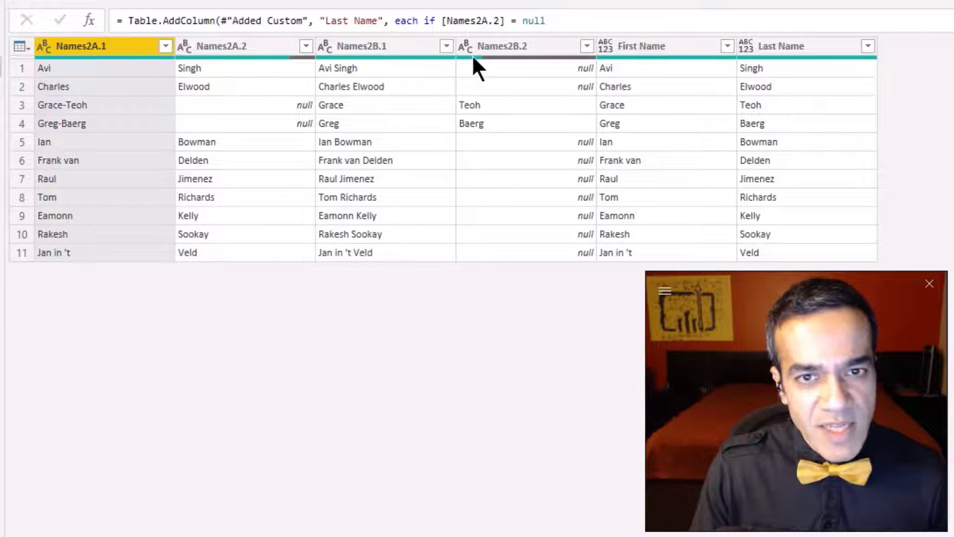
Remove the four helper columns Names2A.1, Names2A.2, Names2B.1 and Names2B.2 from the query.
{"action": "left_click", "coordinate": [502, 49], "text": "shift"}
{"action": "right_click", "coordinate": [503, 49]}
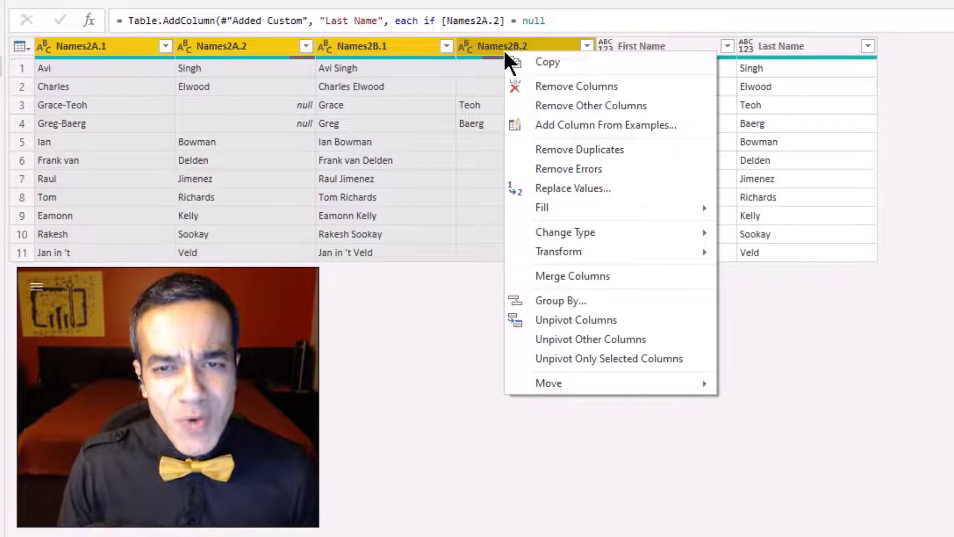
{"action": "left_click", "coordinate": [579, 86]}
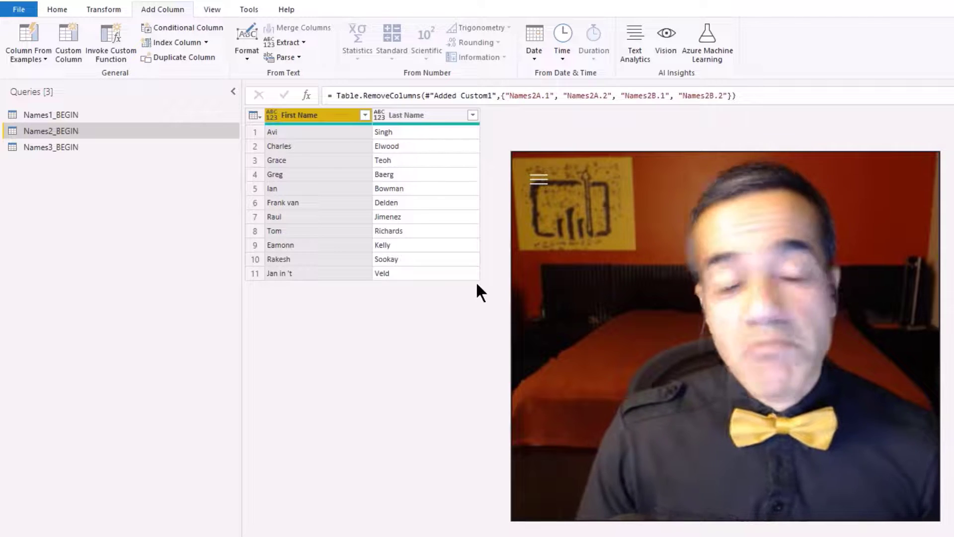
Compare the data in the Names3_BEGIN query with the Names1_BEGIN and Names2_BEGIN queries.
{"action": "left_click", "coordinate": [54, 148]}
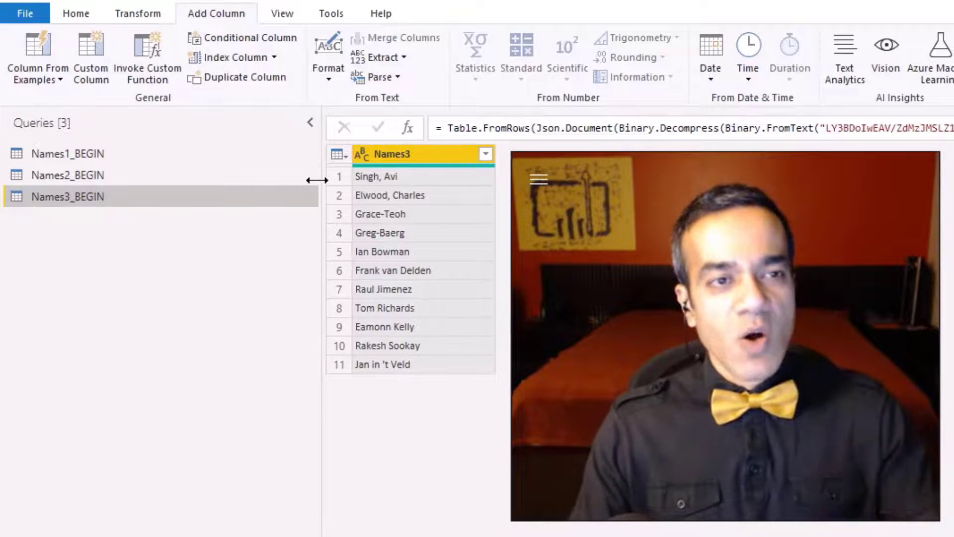
{"action": "left_click", "coordinate": [142, 151]}
{"action": "left_click", "coordinate": [116, 174]}
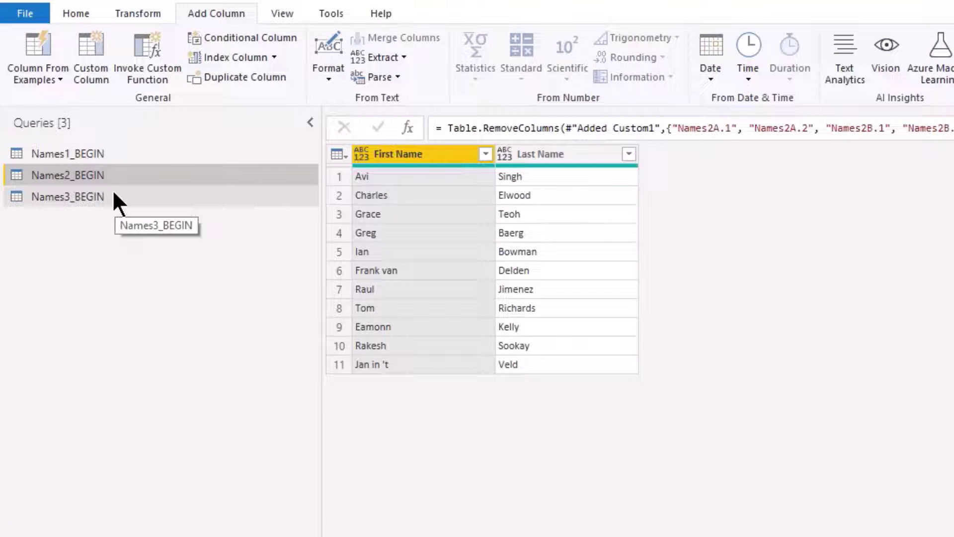
{"action": "left_click", "coordinate": [113, 193]}
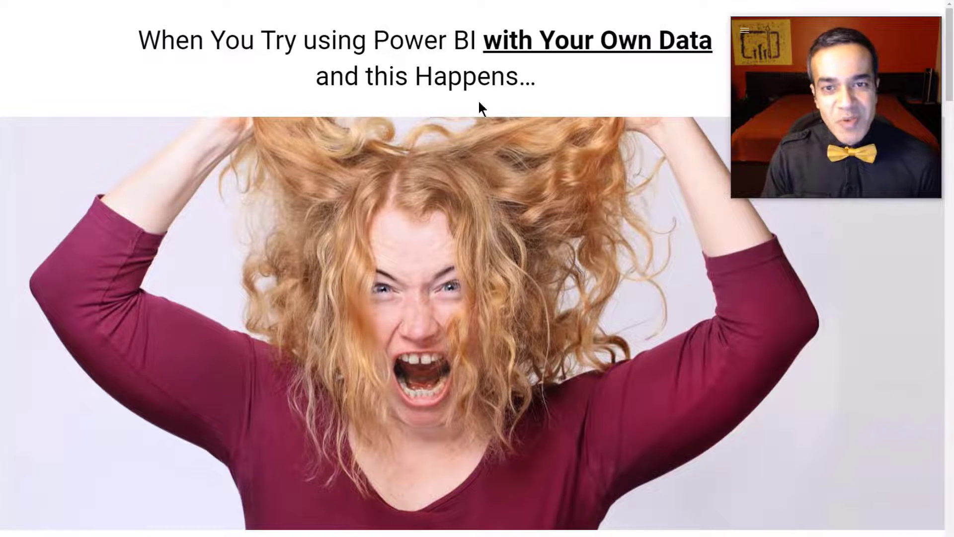
Read the Power BI help web page from the common problem headings down to the LIVE Power BI Technical Q&A Calls section.
{"action": "scroll", "coordinate": [466, 198], "scroll_direction": "down", "scroll_amount": 8}
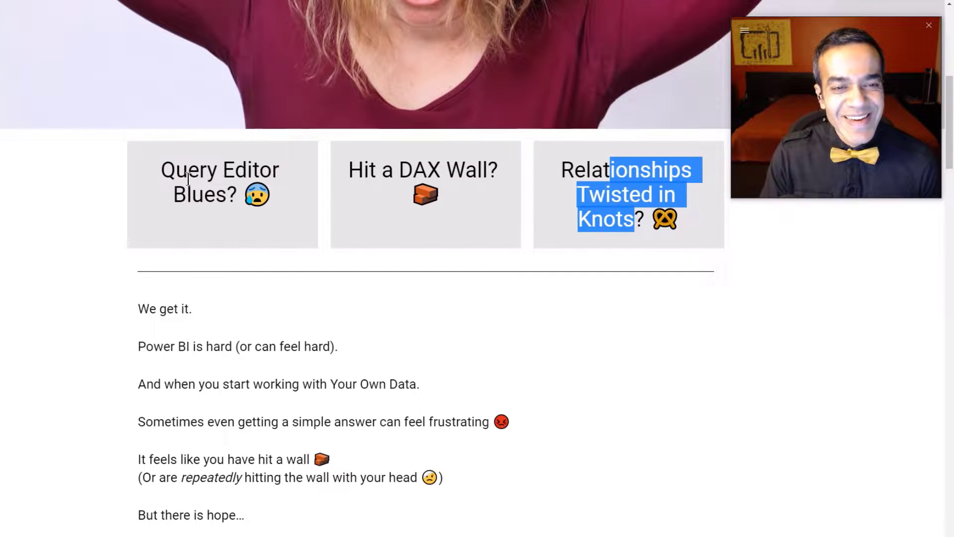
{"action": "left_click_drag", "start_coordinate": [187, 178], "coordinate": [273, 198]}
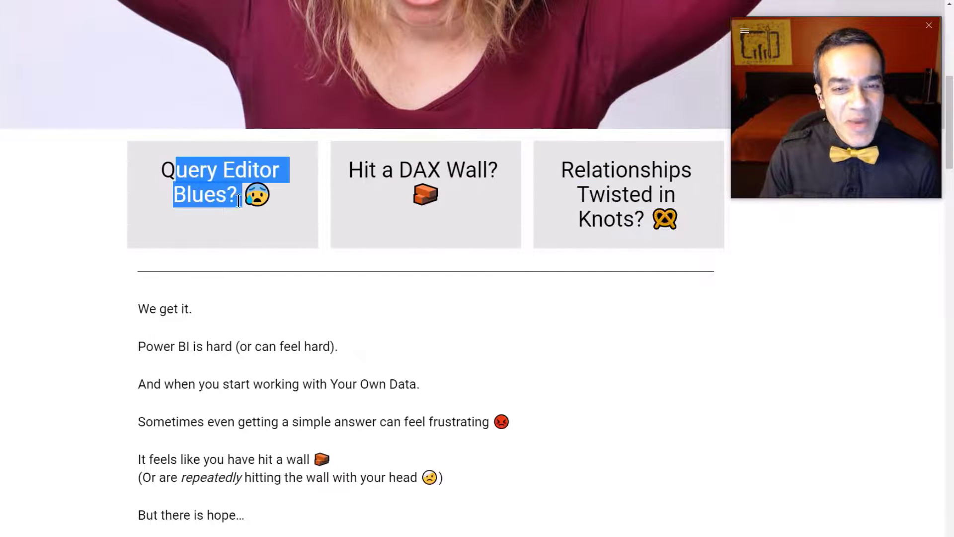
{"action": "left_click_drag", "start_coordinate": [379, 170], "coordinate": [441, 196]}
{"action": "left_click_drag", "start_coordinate": [586, 170], "coordinate": [636, 233]}
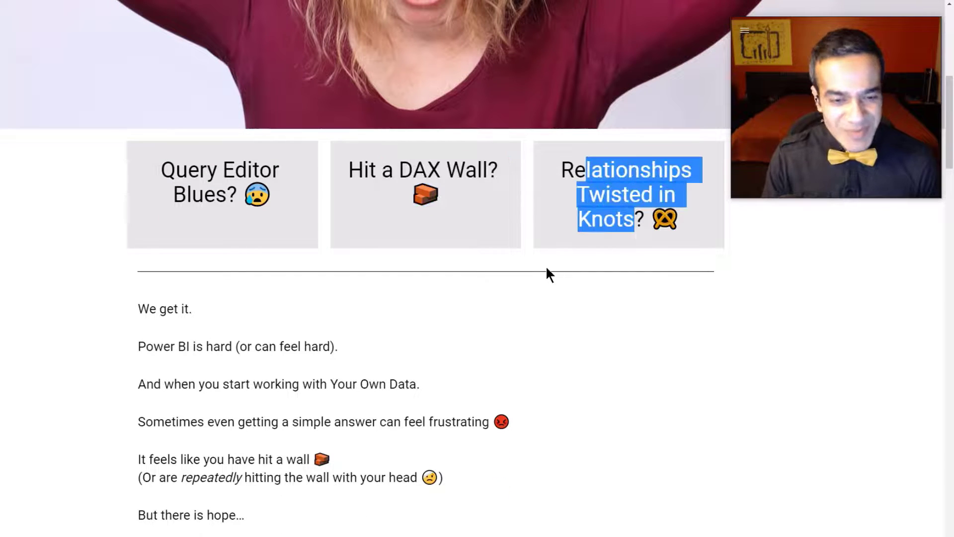
{"action": "scroll", "coordinate": [564, 286], "scroll_direction": "down", "scroll_amount": 9}
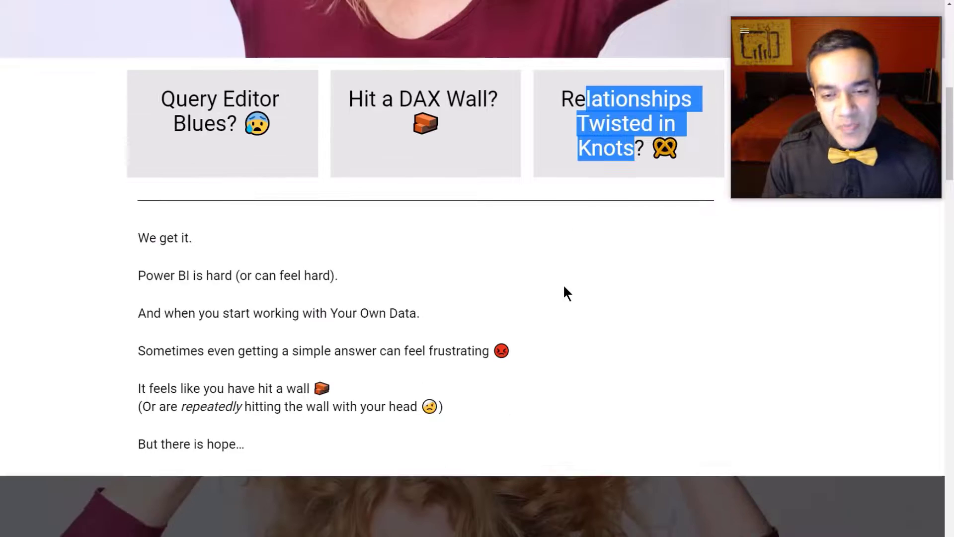
{"action": "scroll", "coordinate": [556, 281], "scroll_direction": "down", "scroll_amount": 4}
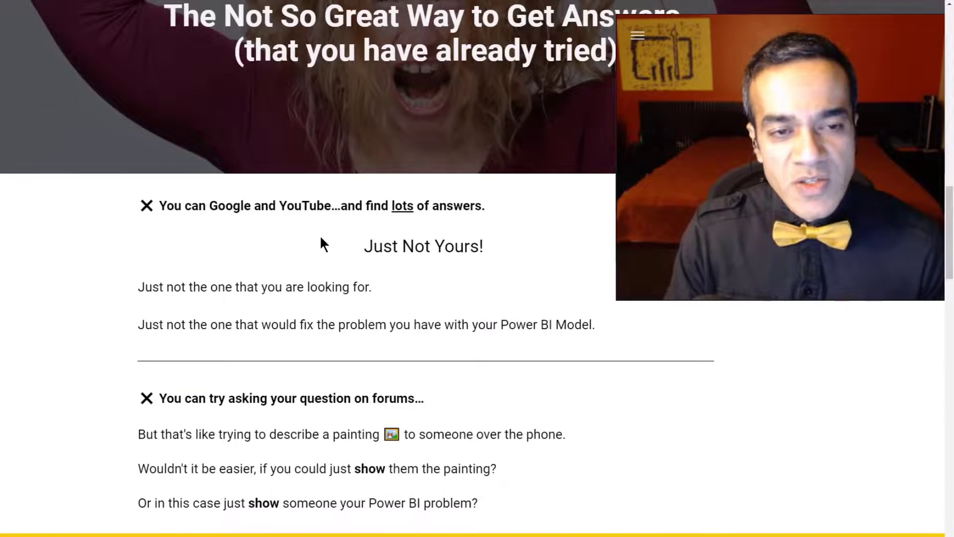
{"action": "left_click_drag", "start_coordinate": [211, 205], "coordinate": [297, 213]}
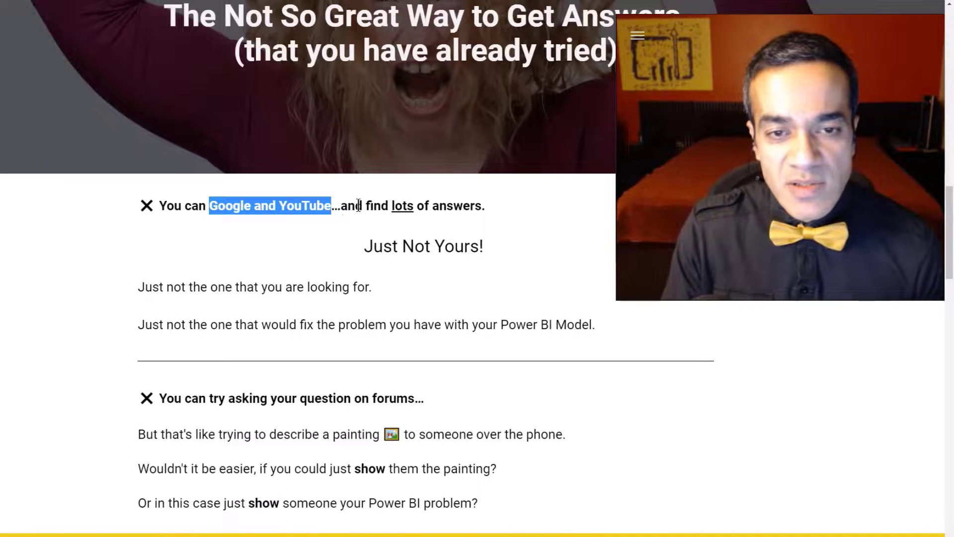
{"action": "left_click_drag", "start_coordinate": [347, 207], "coordinate": [501, 250]}
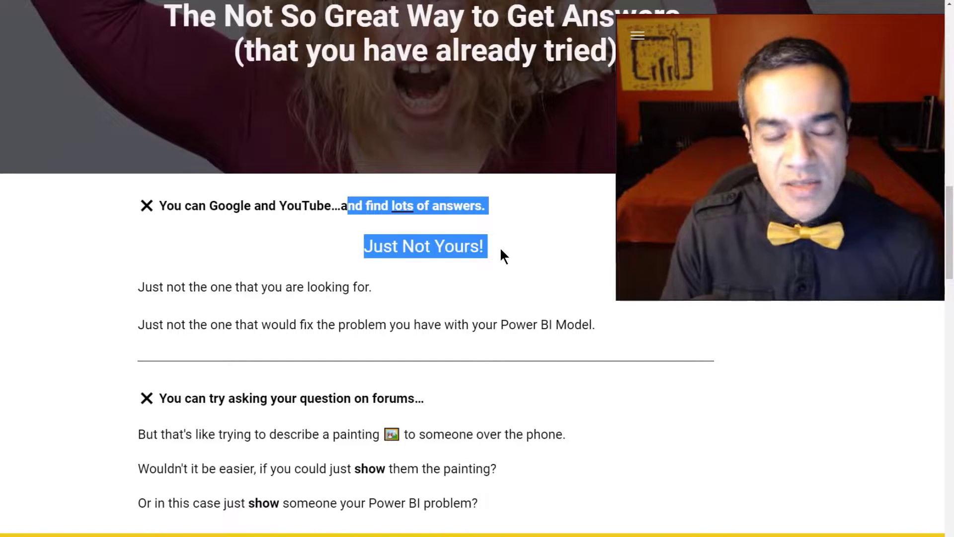
{"action": "scroll", "coordinate": [488, 247], "scroll_direction": "down", "scroll_amount": 2}
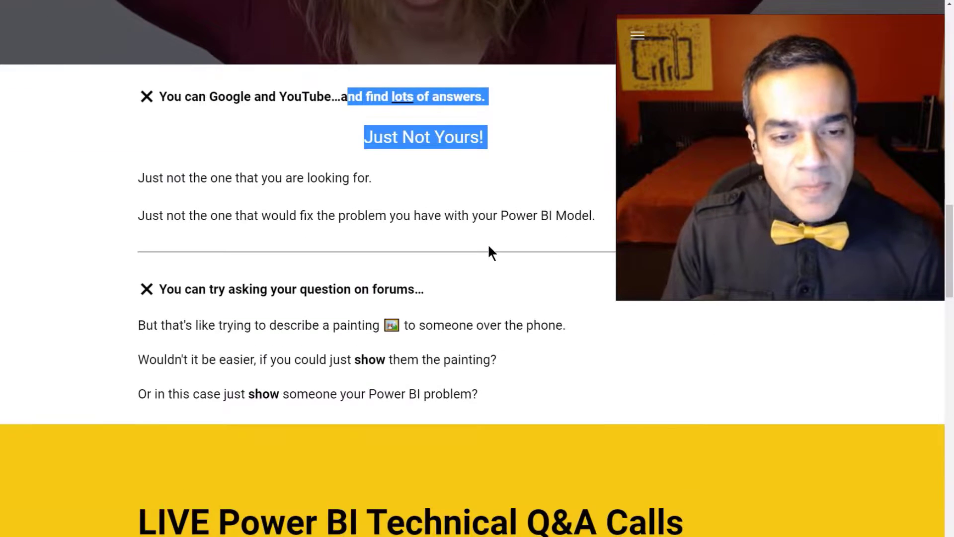
{"action": "left_click_drag", "start_coordinate": [211, 292], "coordinate": [331, 290]}
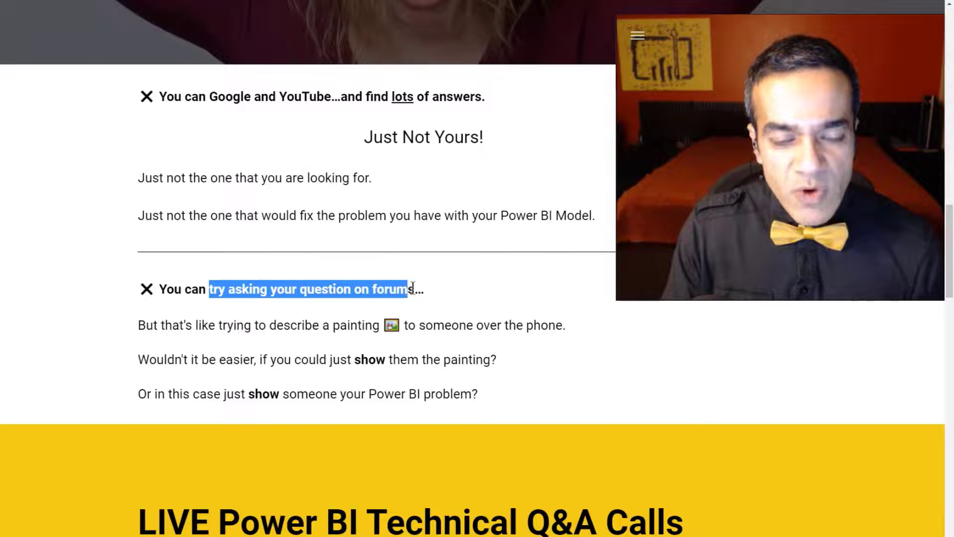
{"action": "left_click", "coordinate": [267, 324]}
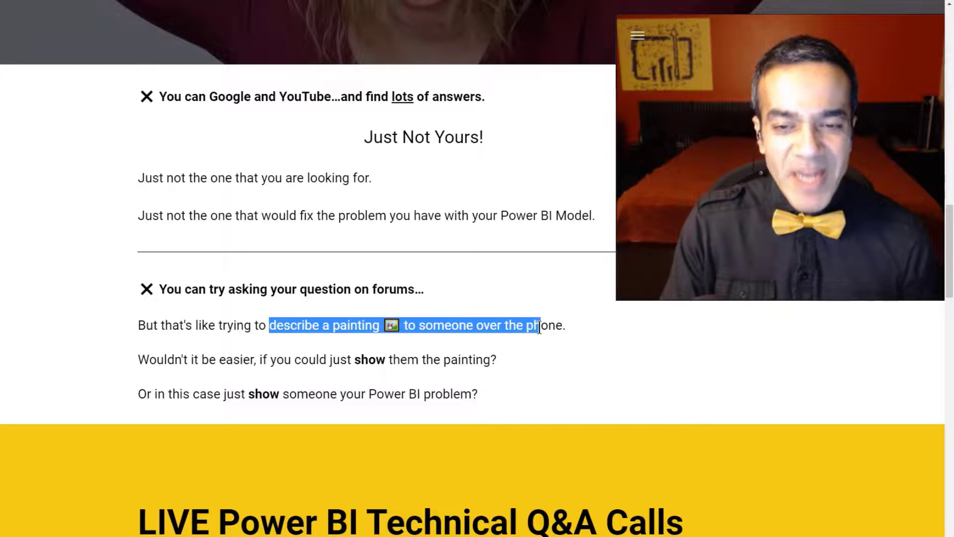
{"action": "scroll", "coordinate": [393, 291], "scroll_direction": "down", "scroll_amount": 9}
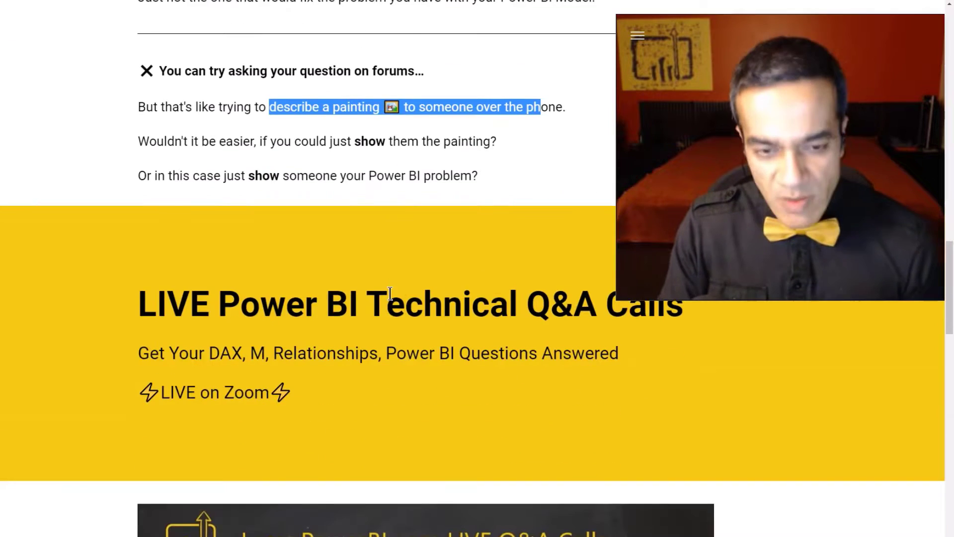